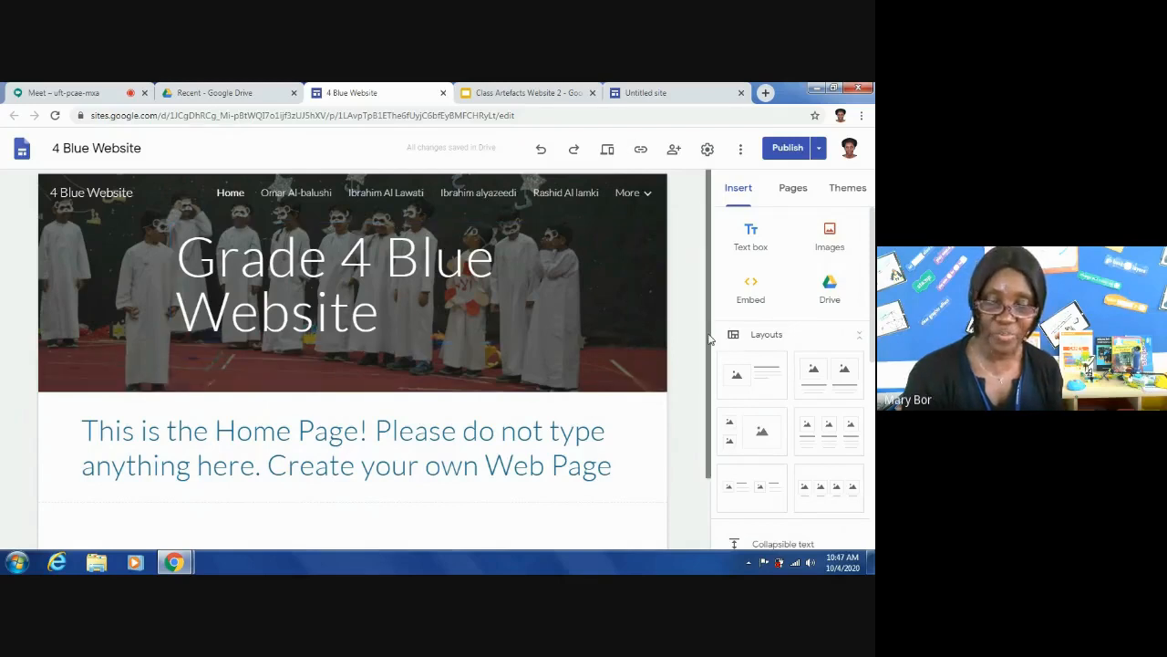
# - Look over the 4 Blue Website home page and the additional student pages in its navigation
pyautogui.moveTo(711, 338); pyautogui.dragTo(714, 399)
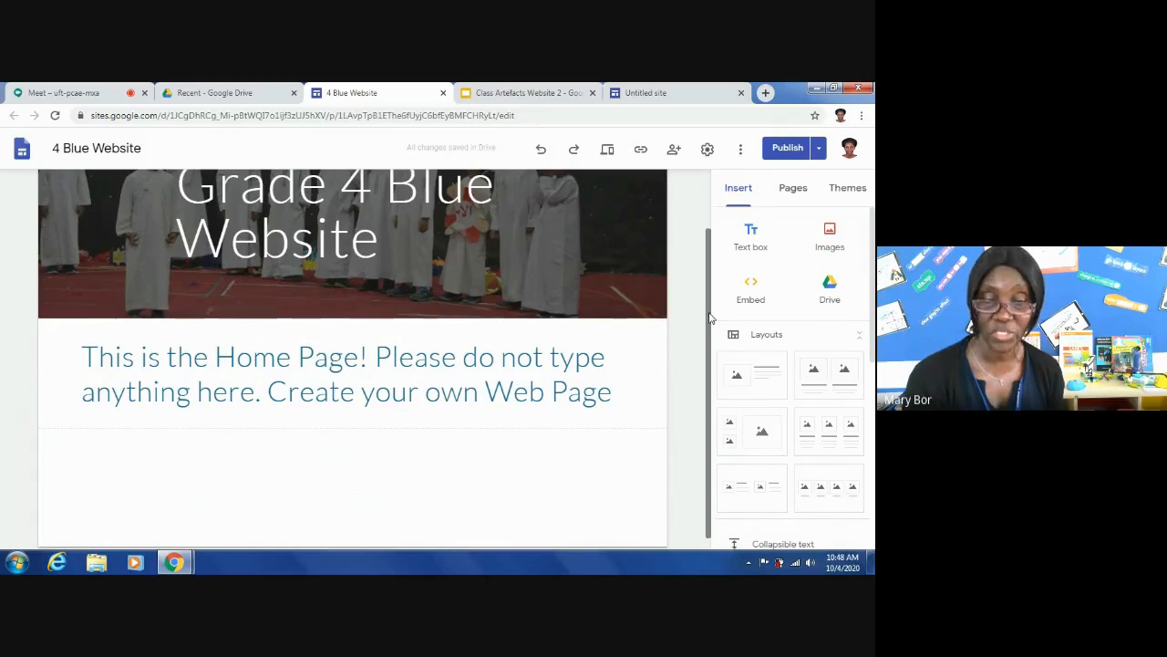
pyautogui.moveTo(710, 319); pyautogui.dragTo(699, 242)
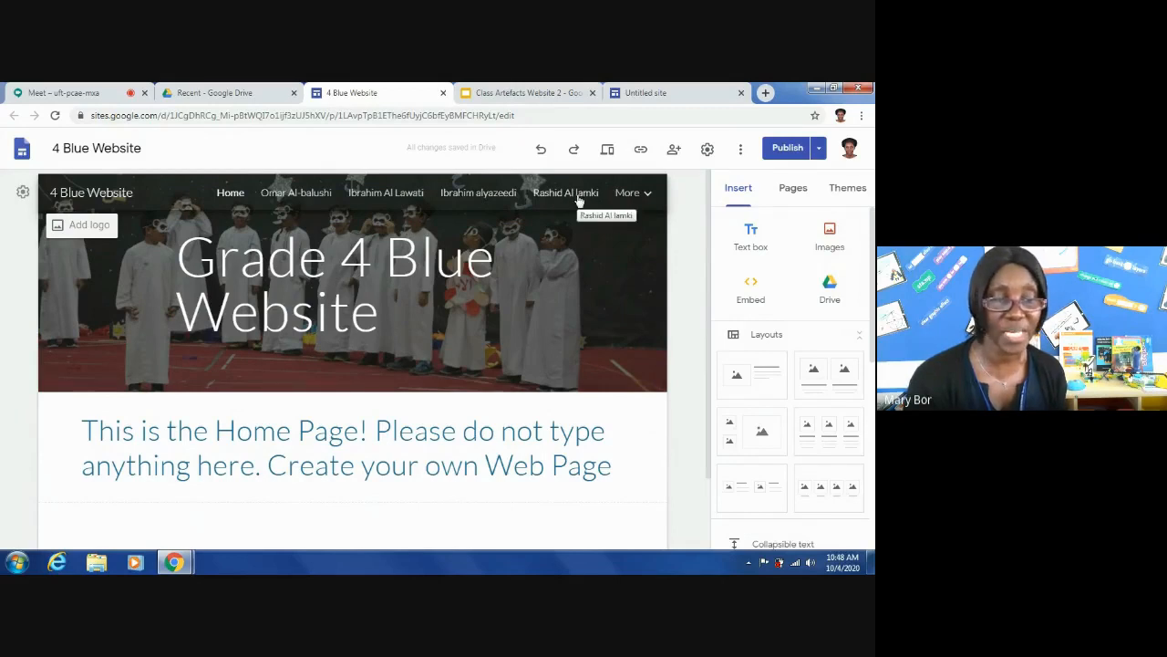
pyautogui.click(629, 193)
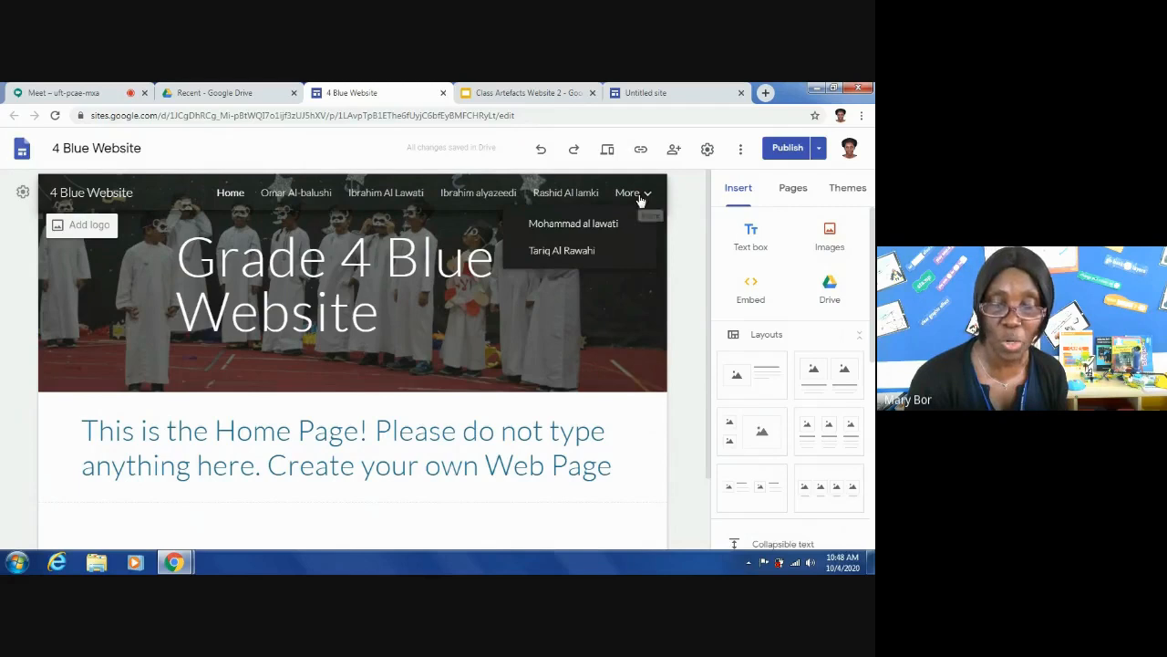
pyautogui.click(641, 198)
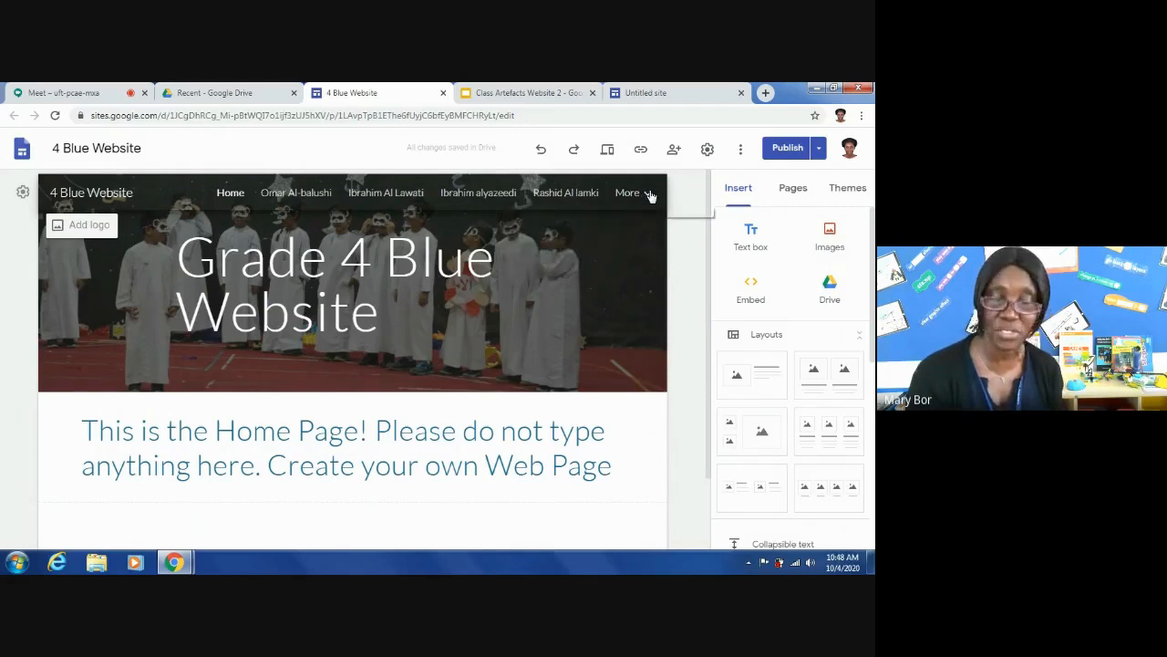
pyautogui.click(649, 195)
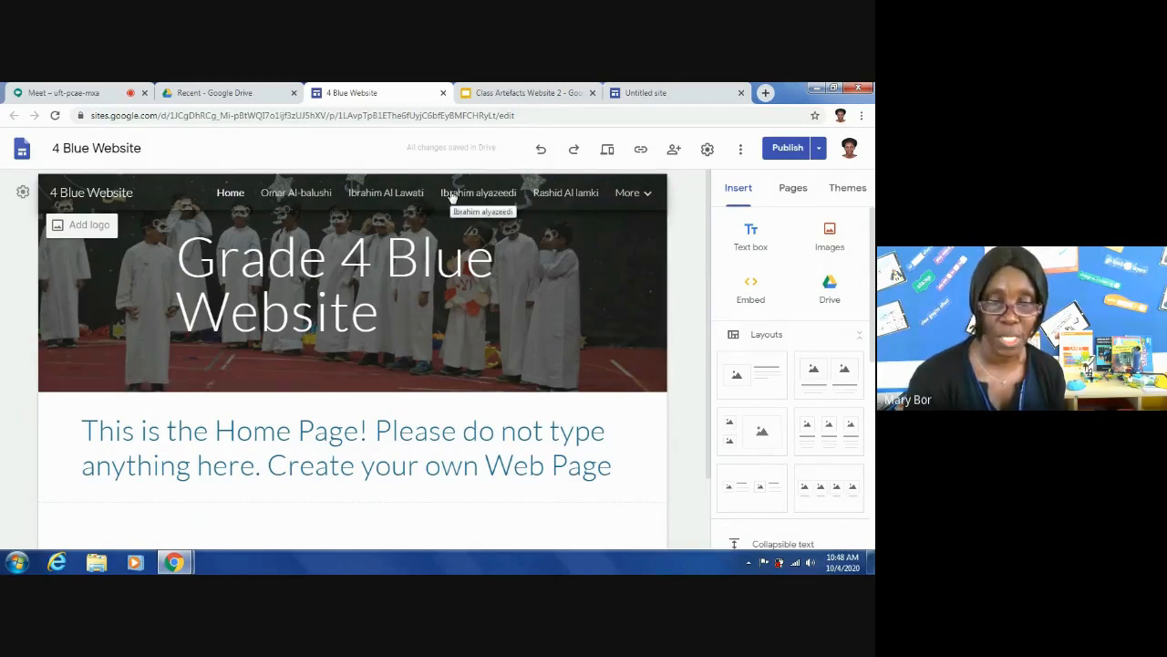
# - Switch to the untitled site, open the teacher's own page and show the site's page list
pyautogui.click(646, 95)
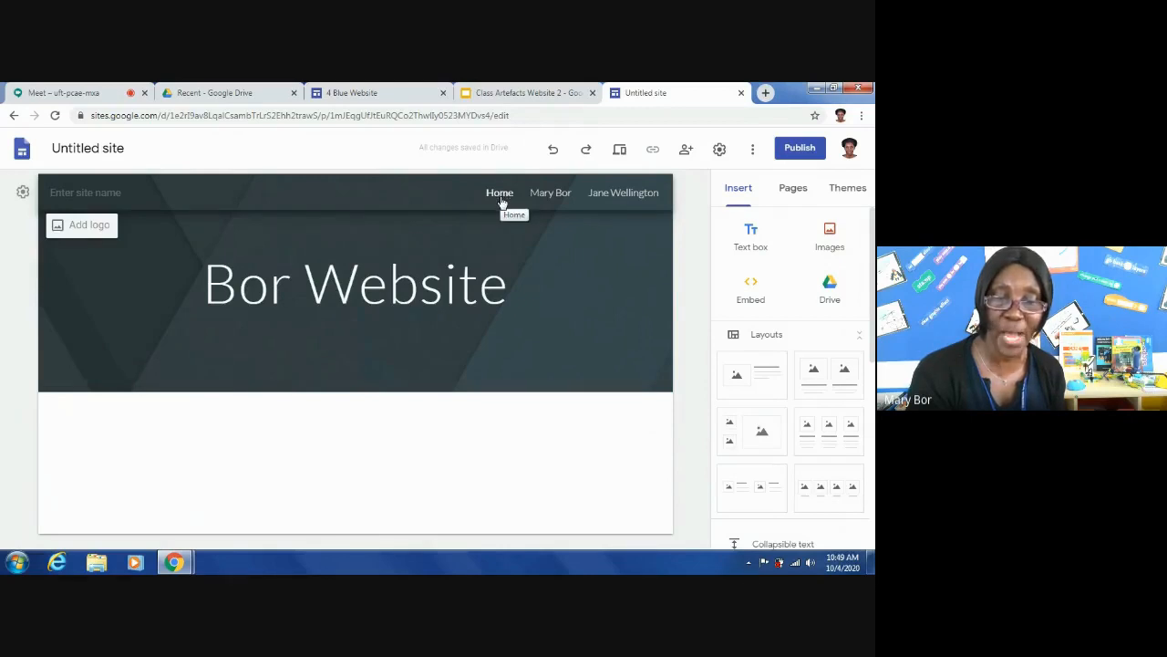
pyautogui.click(551, 194)
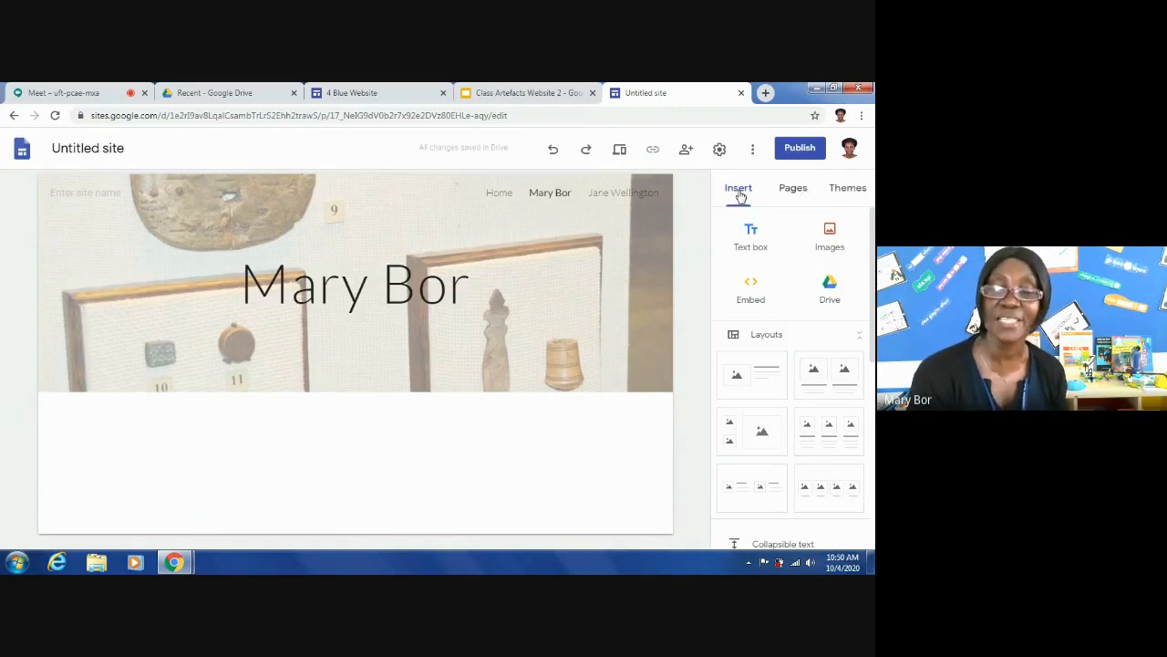
pyautogui.click(791, 192)
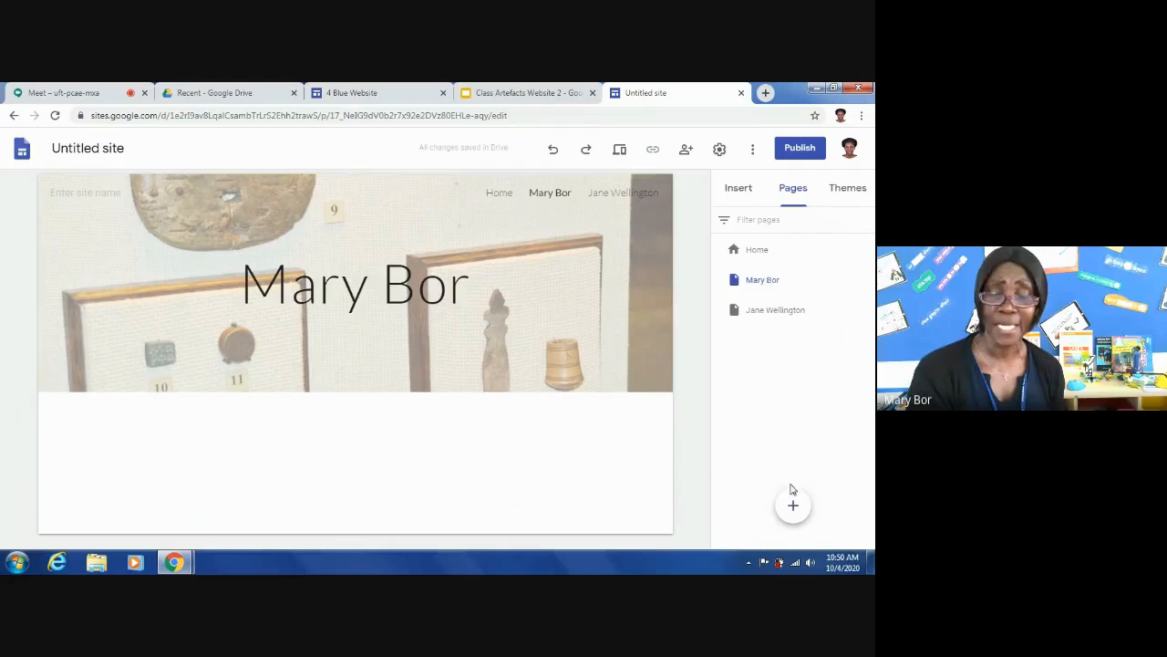
pyautogui.moveTo(793, 508)
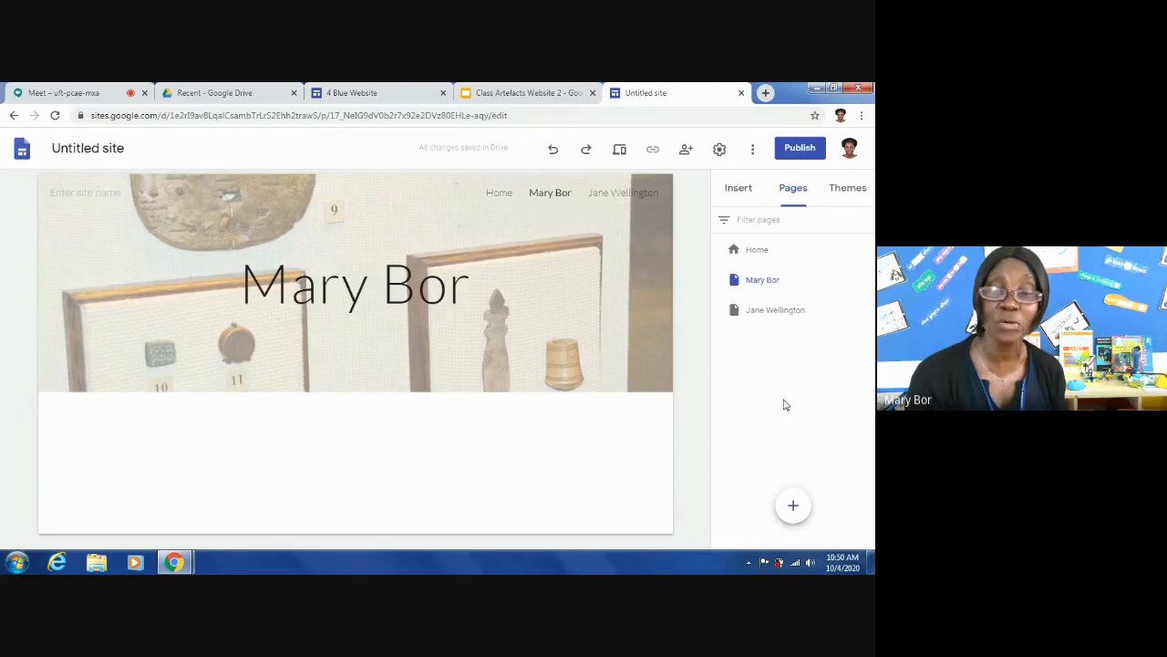
# - Insert a text box below the page header and set its text style to Sub-heading
pyautogui.click(739, 191)
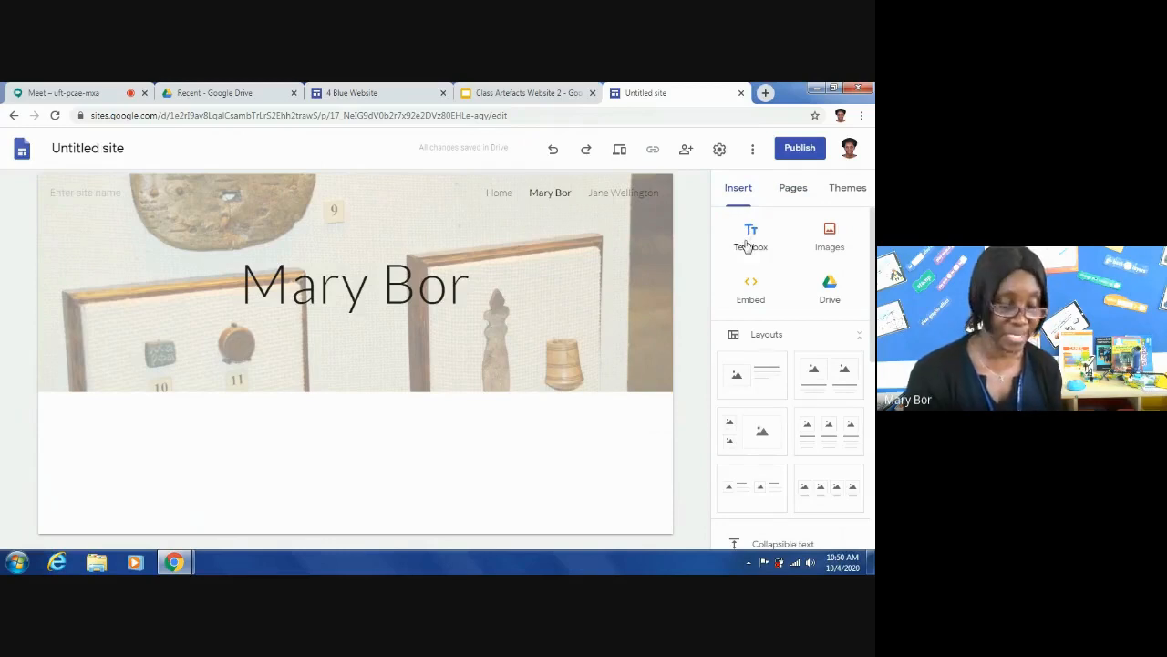
pyautogui.click(748, 246)
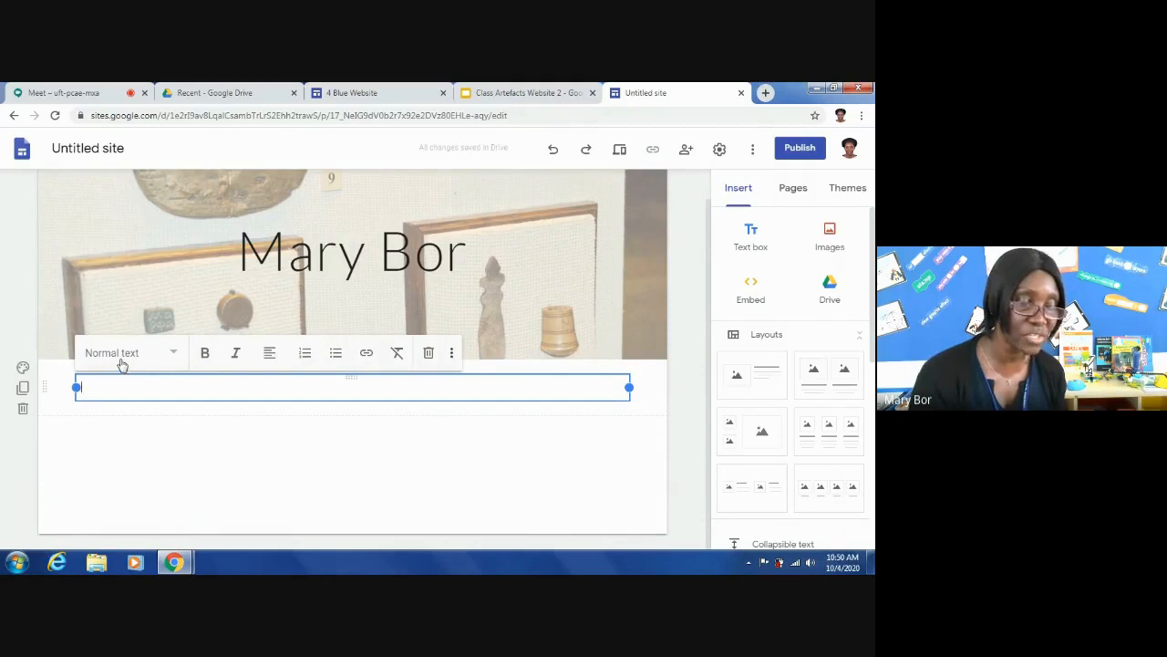
pyautogui.click(175, 357)
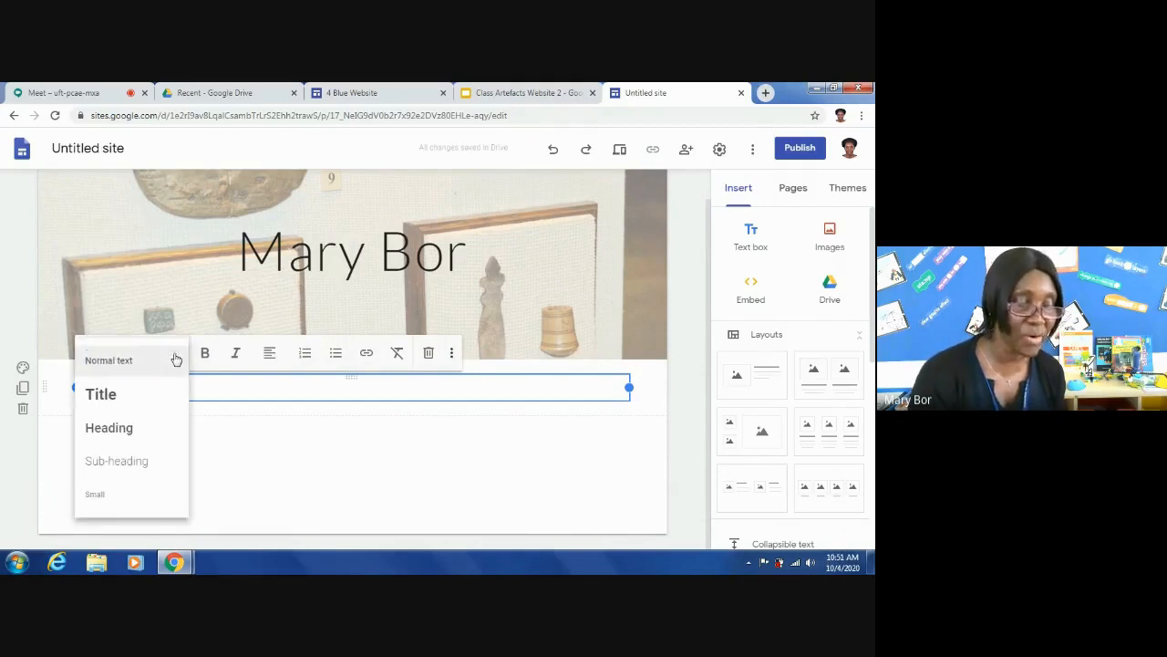
pyautogui.click(121, 462)
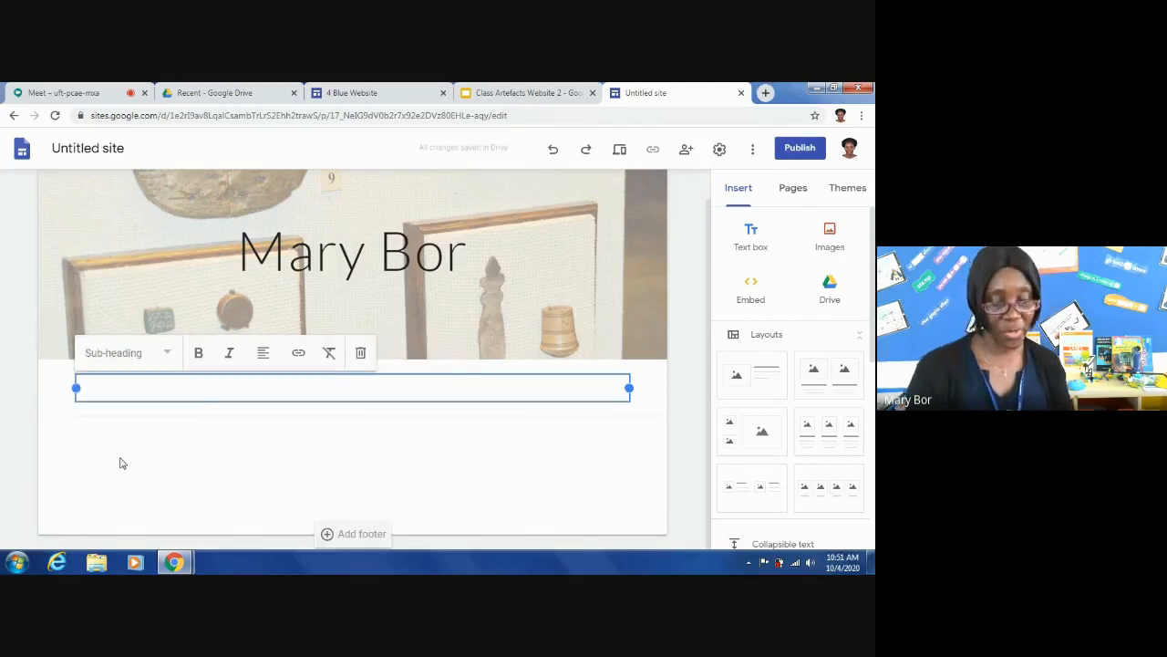
# - Enter "This webpage has been created by" in the text box, followed by the teacher's title and surname and a full stop
pyautogui.write('Thi ')
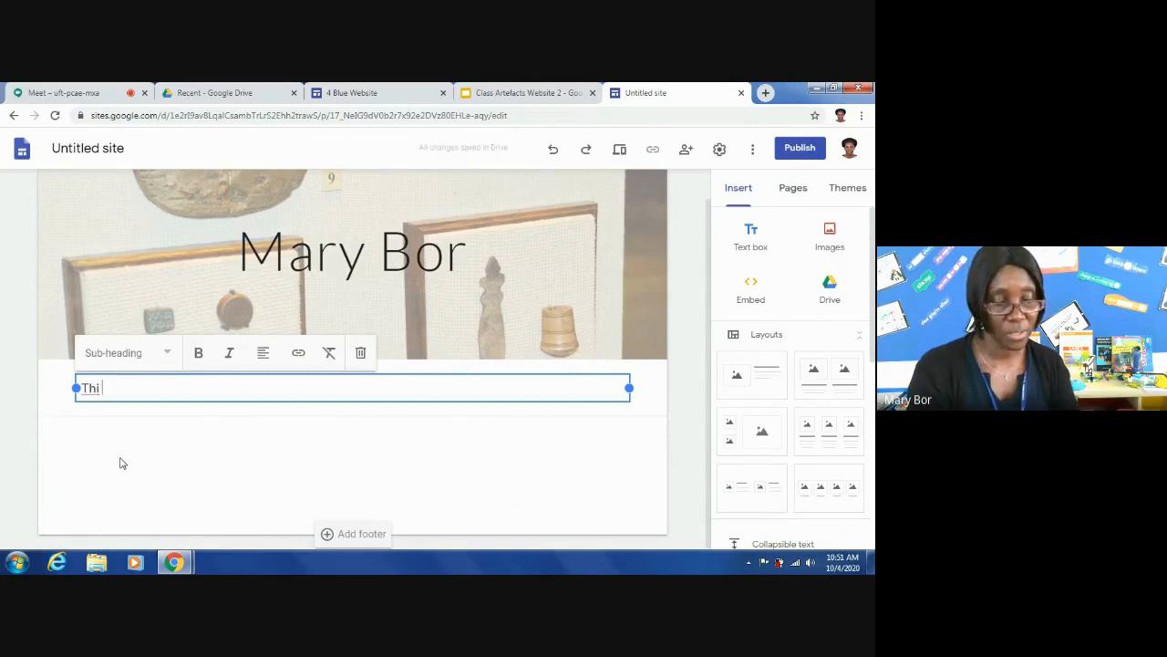
pyautogui.write('s')
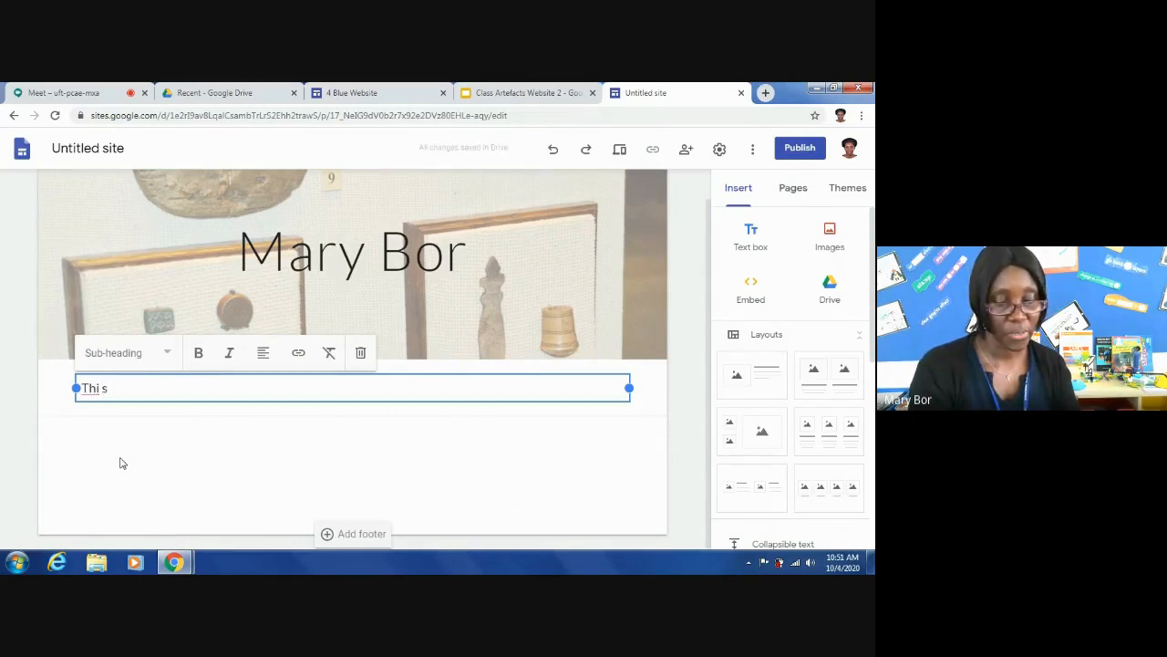
pyautogui.press('BackSpace')
pyautogui.press('BackSpace')
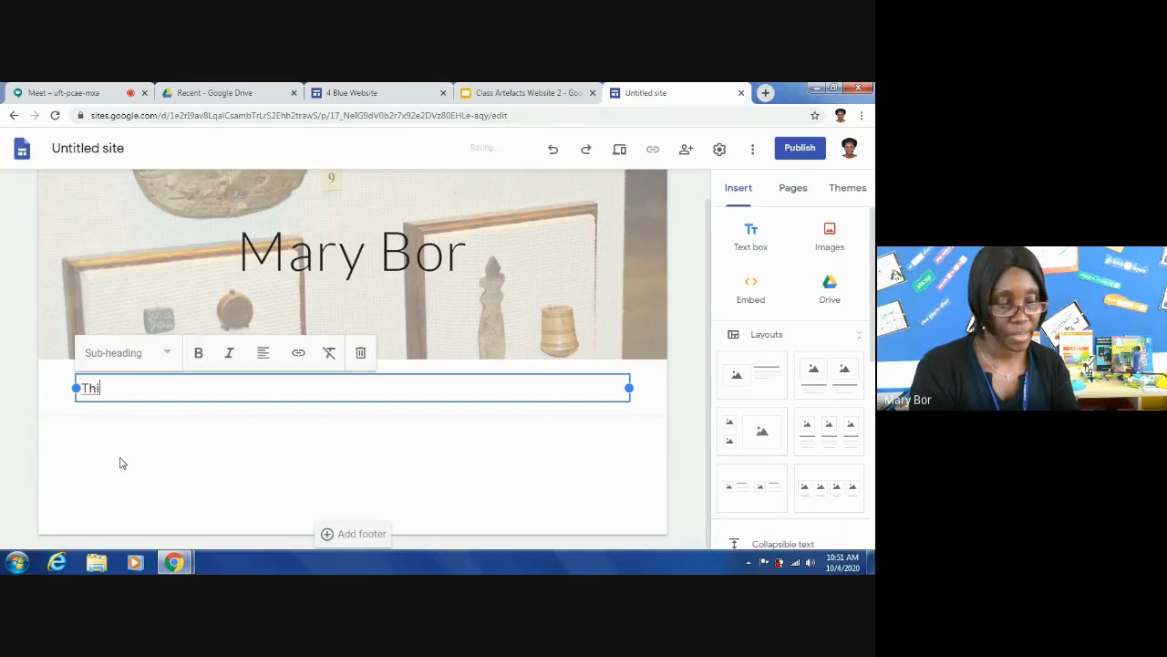
pyautogui.write('s we')
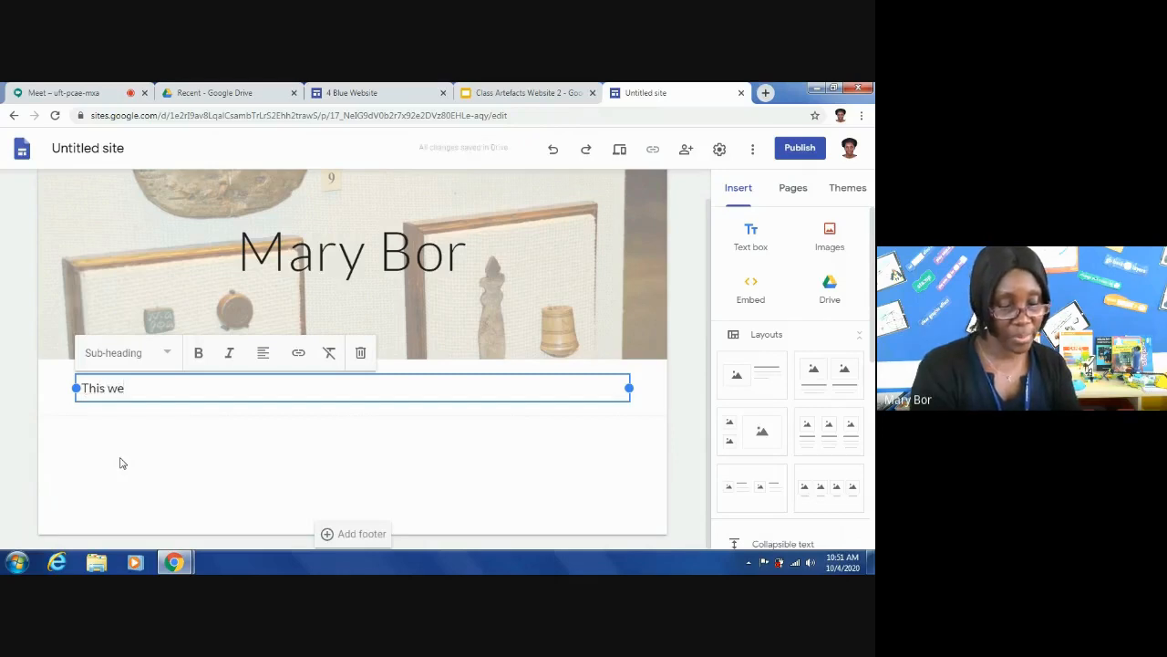
pyautogui.write('bpage has been created by Ms.')
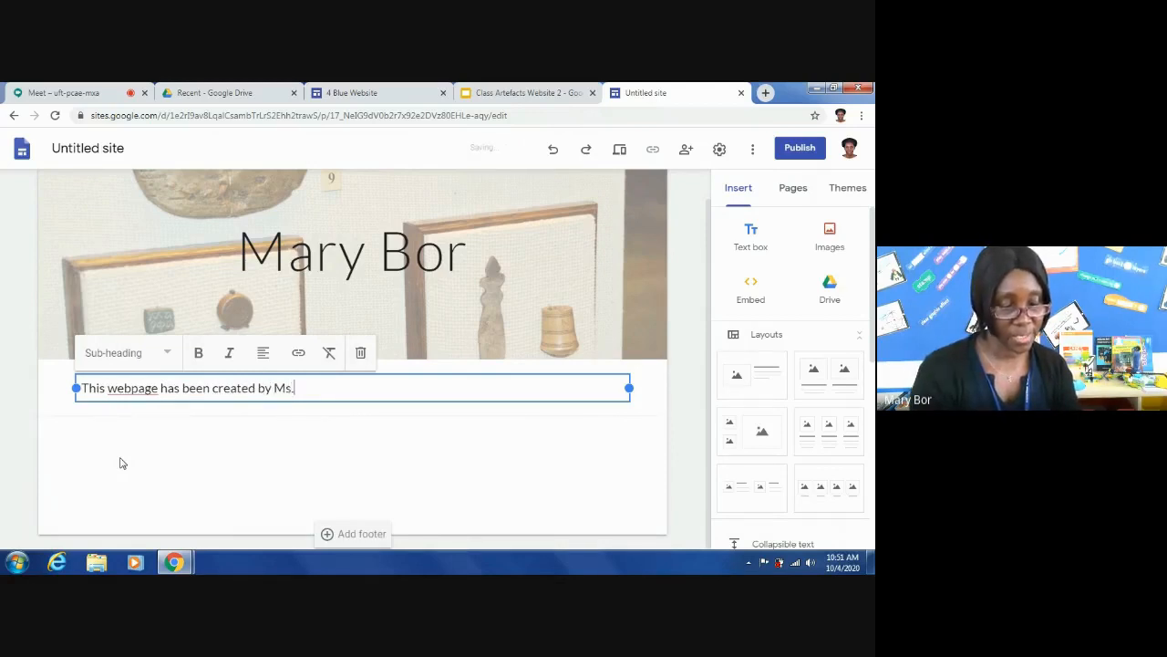
pyautogui.write(' Bor.')
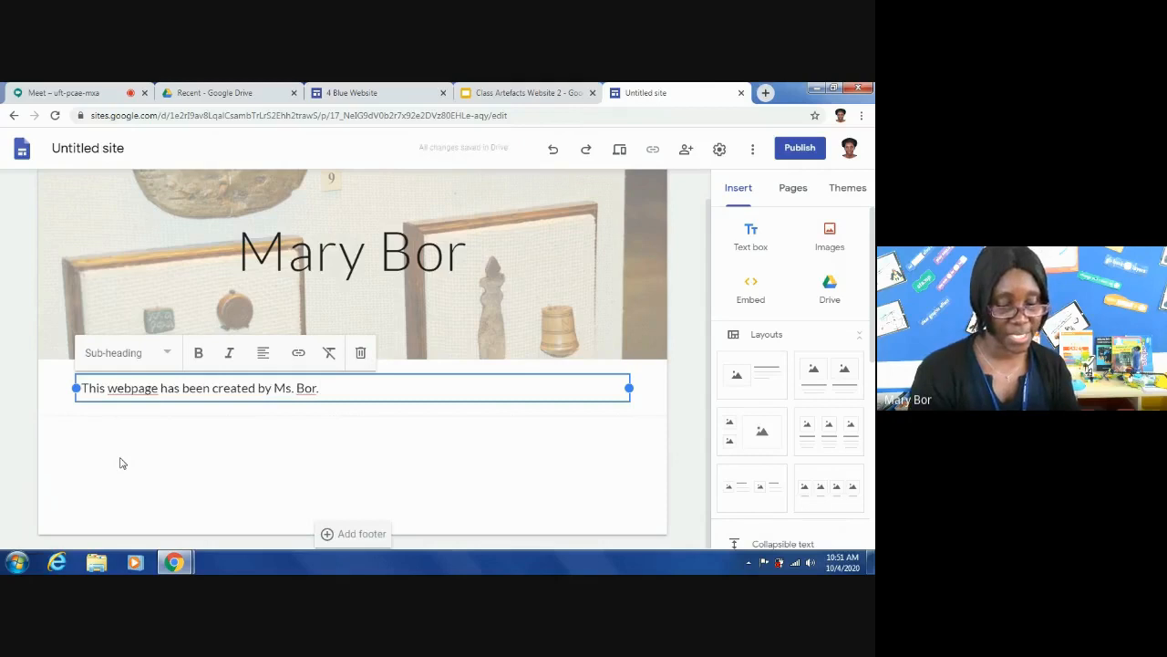
pyautogui.write(' It conta')
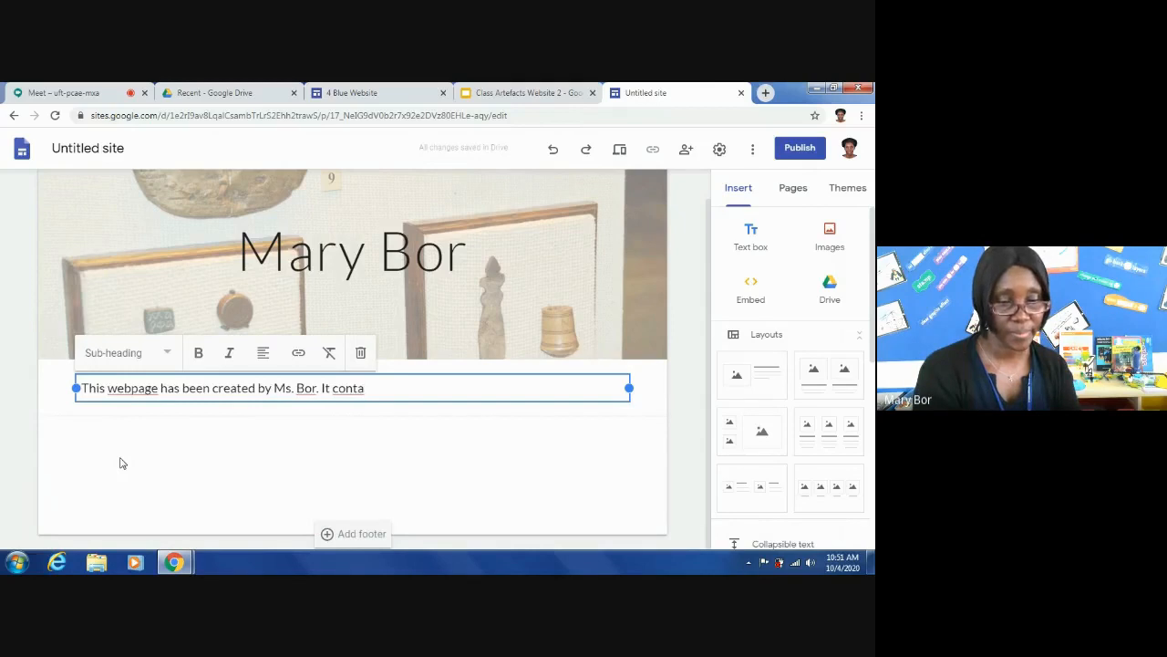
pyautogui.write('ins ')
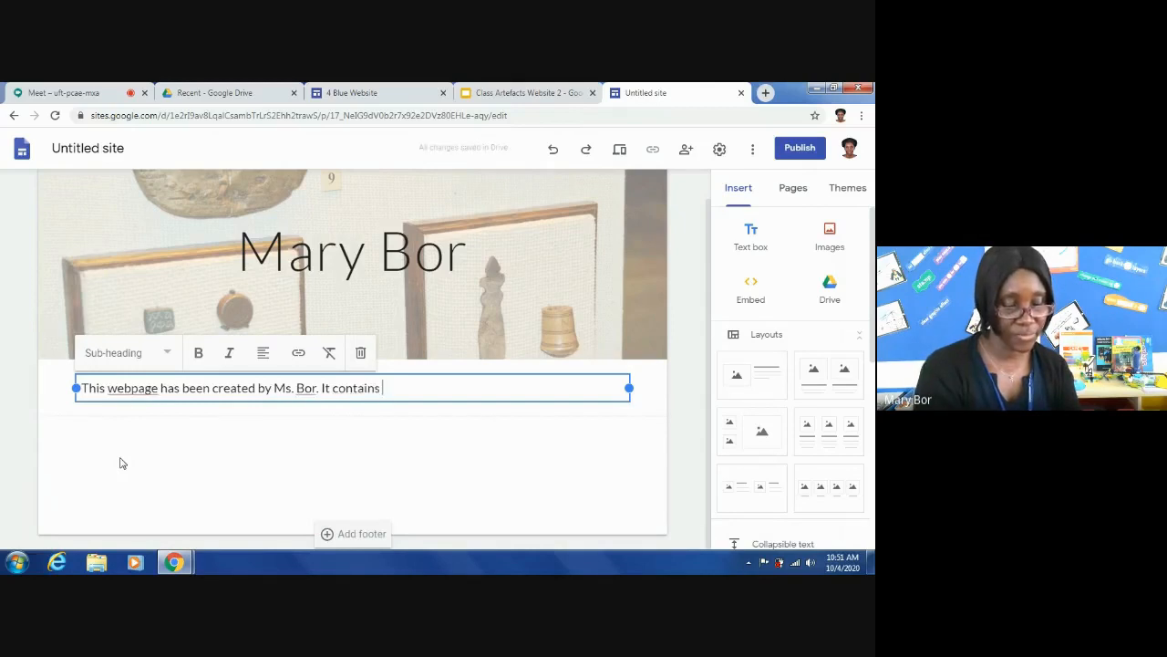
pyautogui.write('information about the are')
# - Continue the introduction with "It contains information about the artefacts that we have been learning about in our clas"
pyautogui.press('BackSpace')
pyautogui.write('tefacts that')
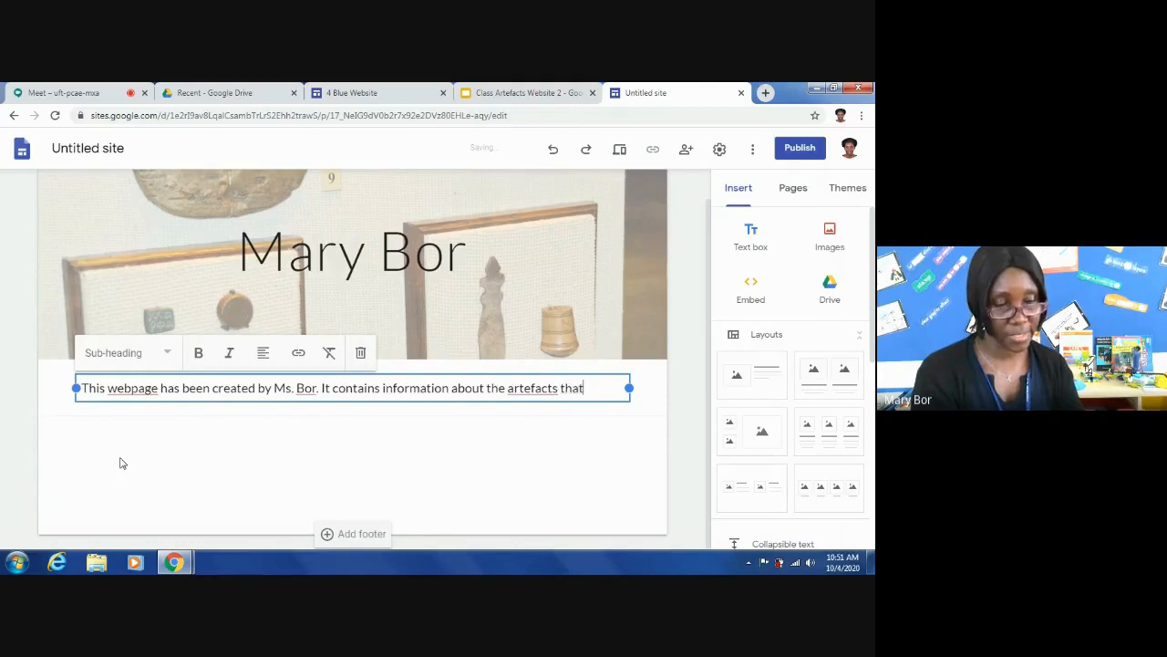
pyautogui.write(' we have been ')
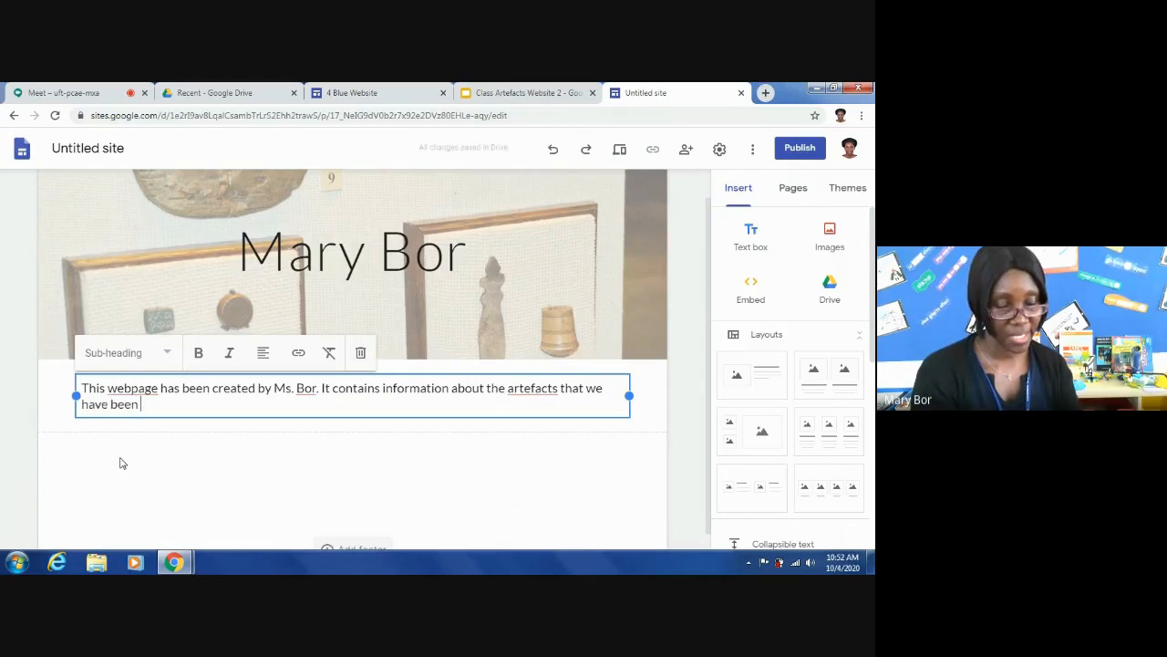
pyautogui.write('learni')
pyautogui.write('ng a')
pyautogui.write('bout')
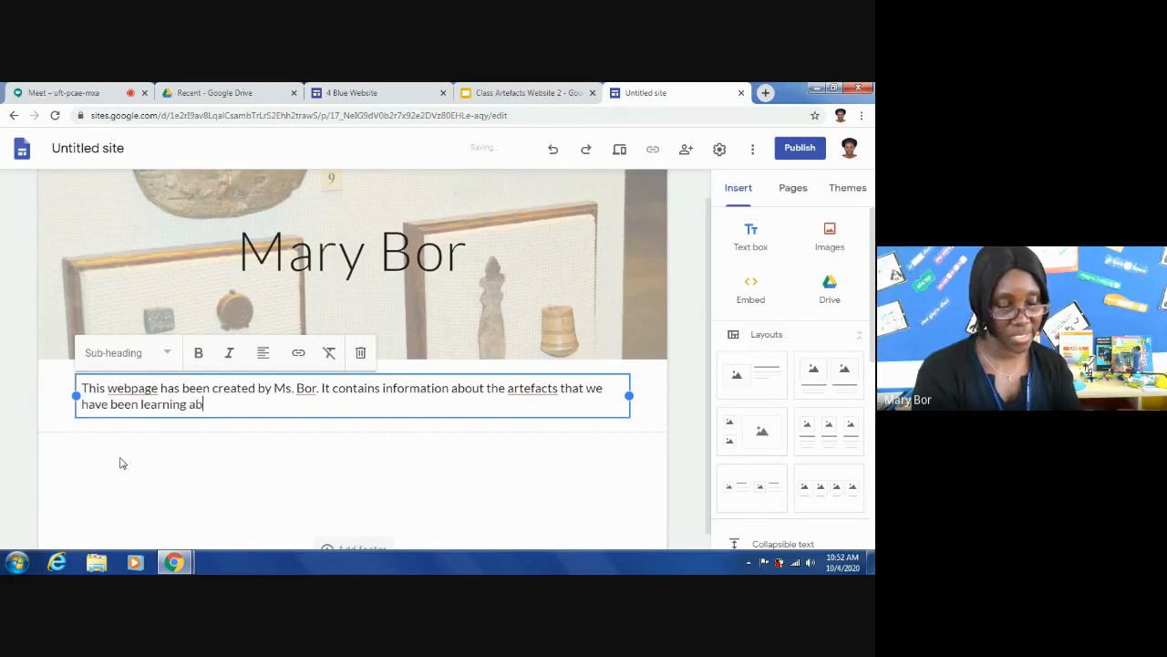
pyautogui.press('BackSpace')
pyautogui.write('t in')
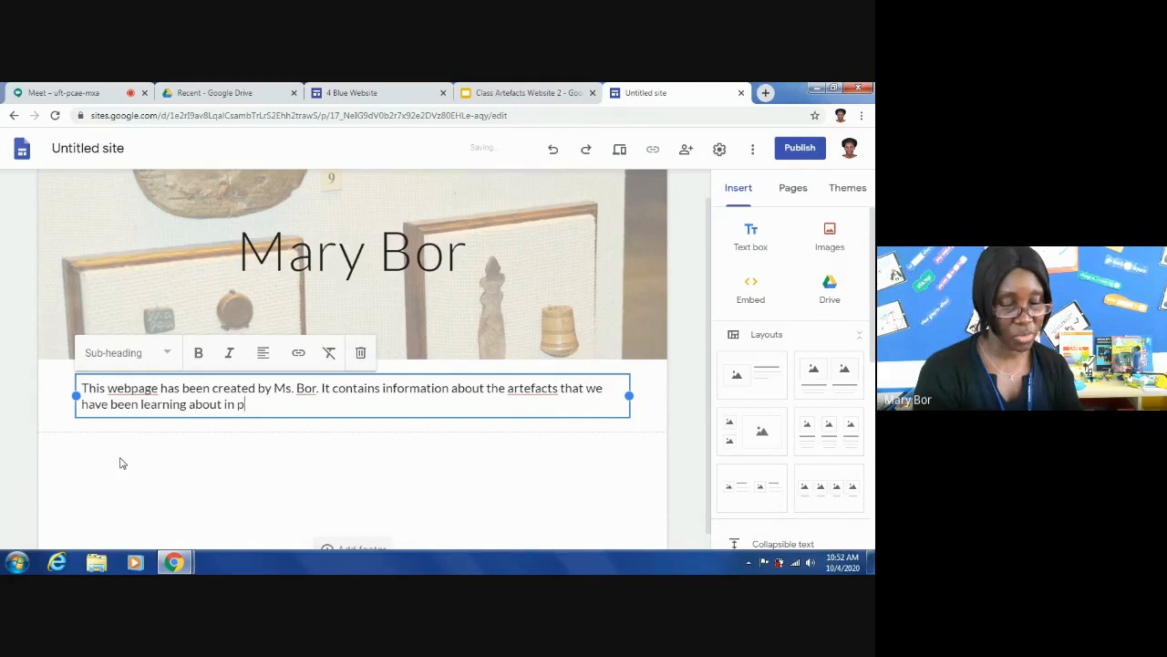
pyautogui.write(' our clas')
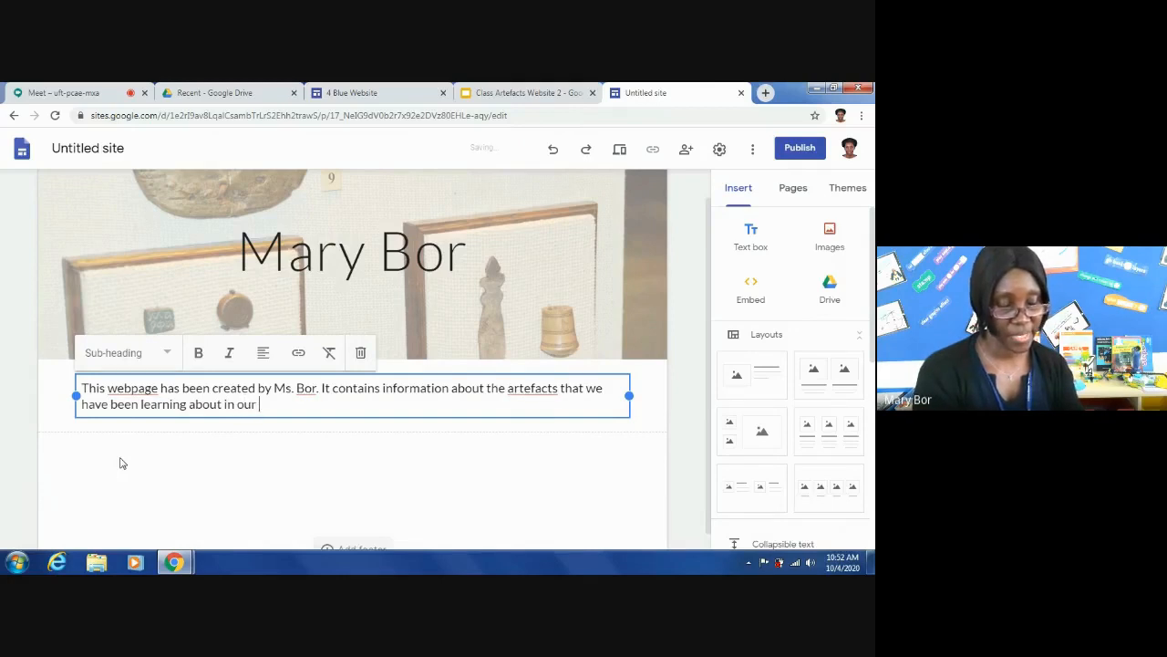
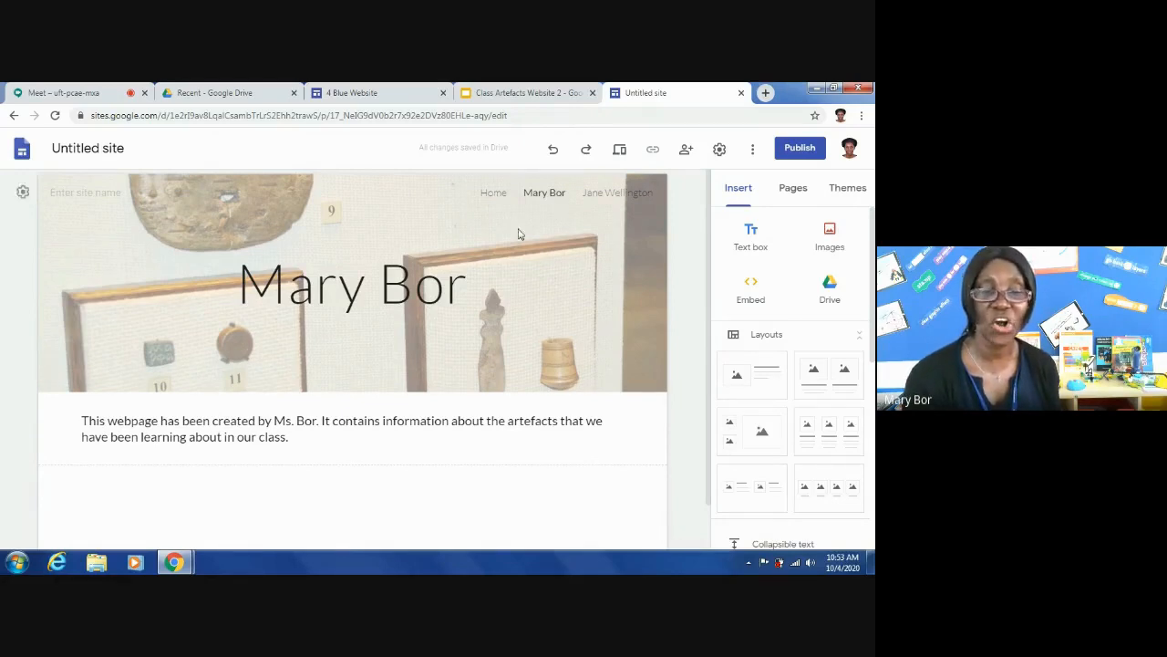
# - Add a subpage named "My Artefacts" under the teacher's own page
pyautogui.click(388, 304)
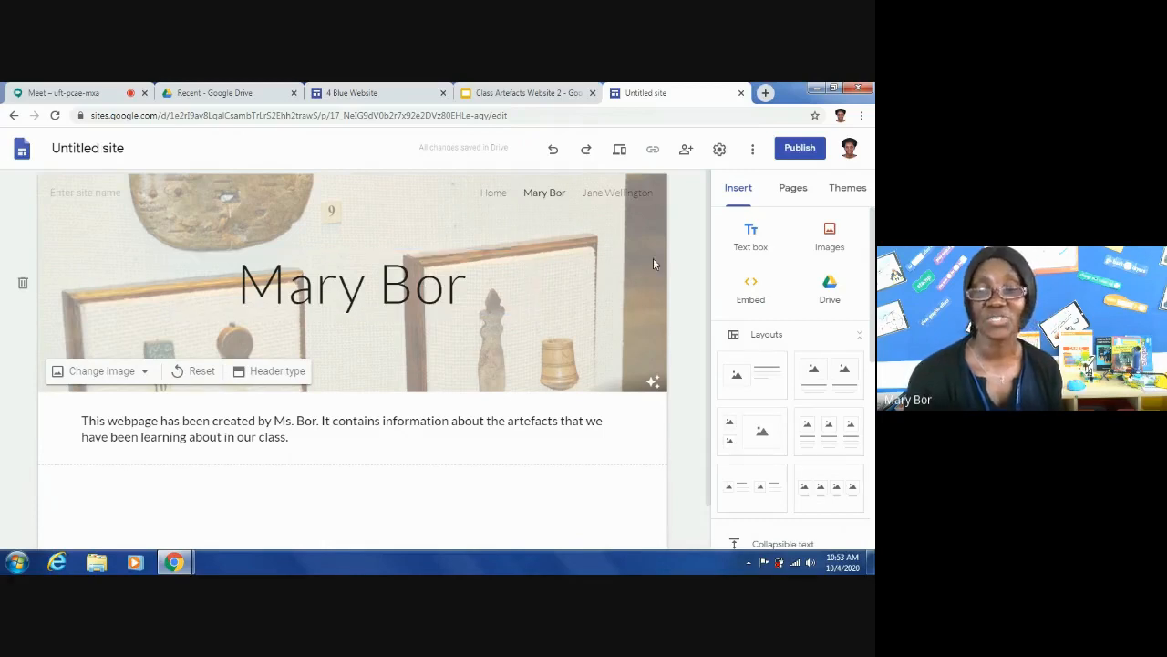
pyautogui.click(793, 189)
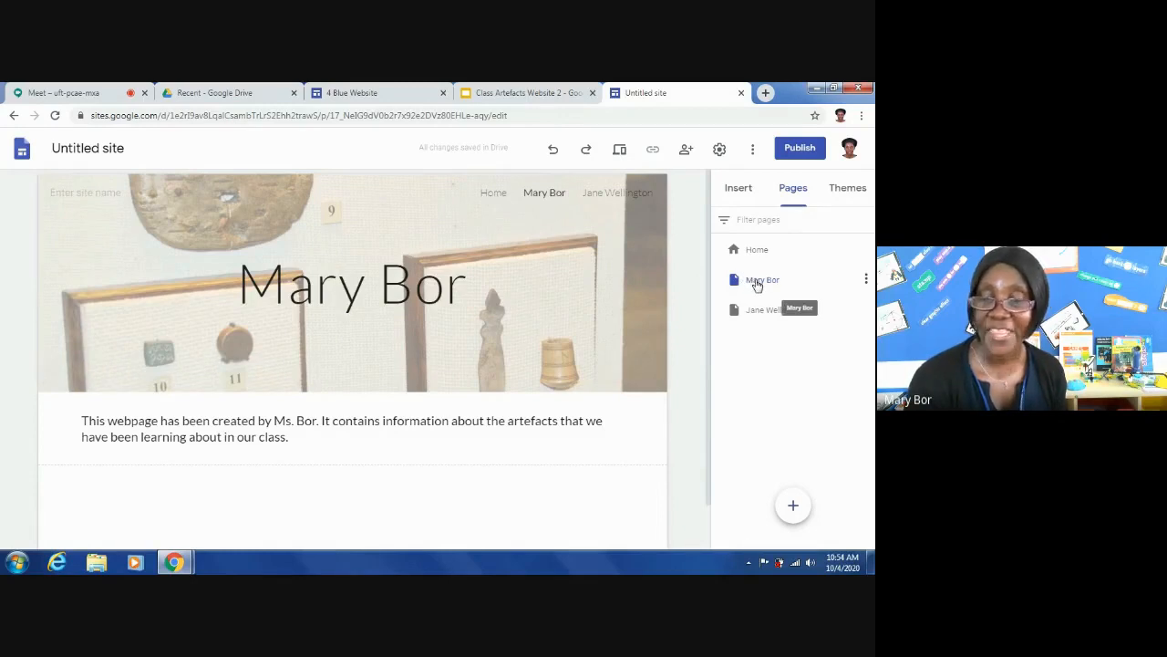
pyautogui.click(866, 280)
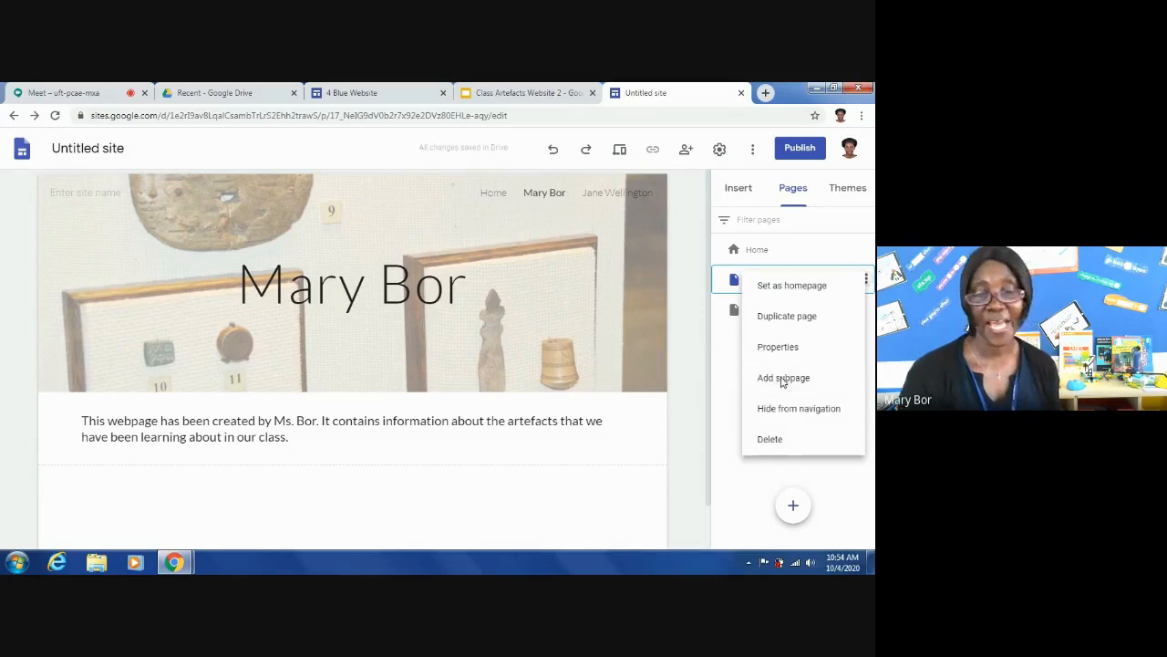
pyautogui.click(782, 379)
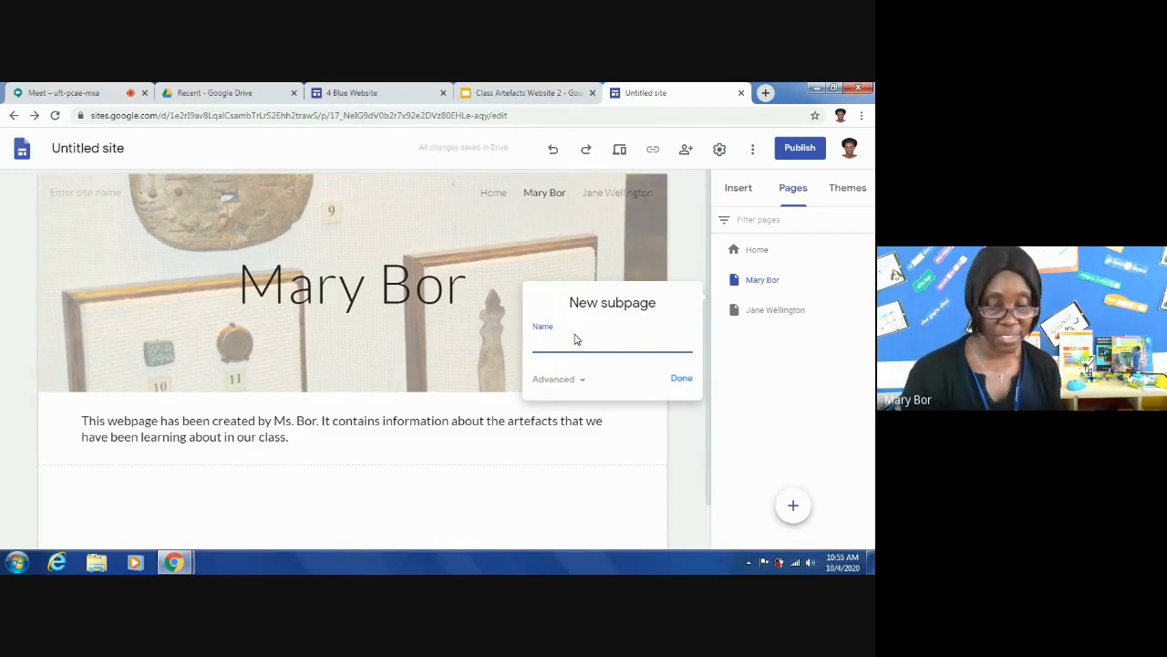
pyautogui.write('My')
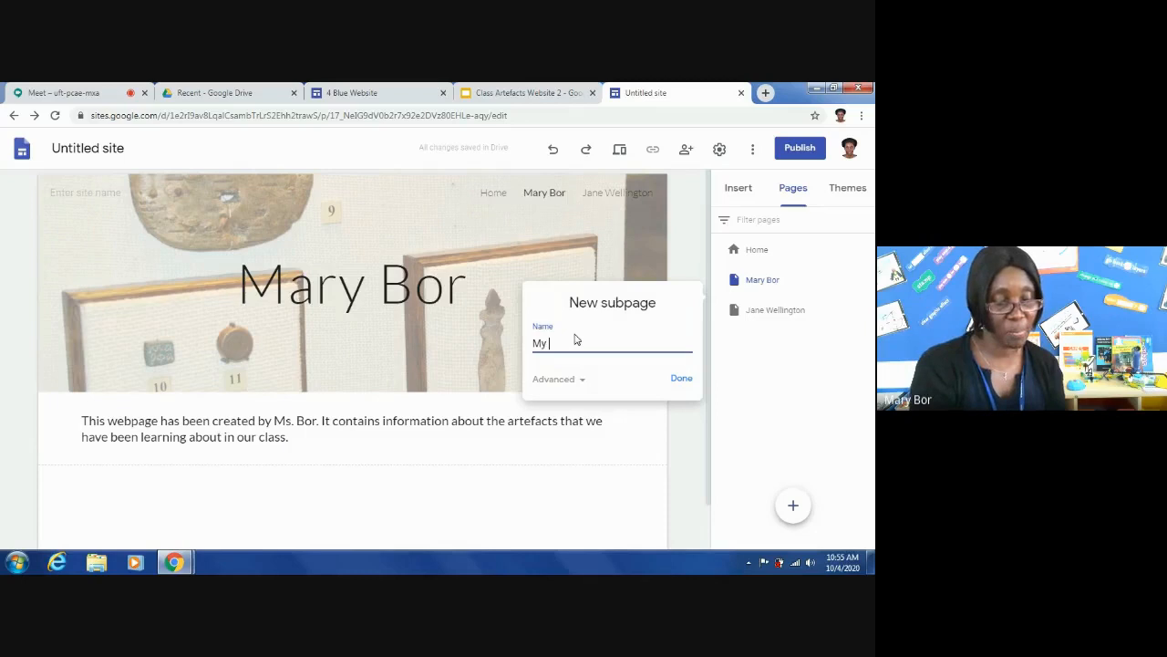
pyautogui.write(' Art')
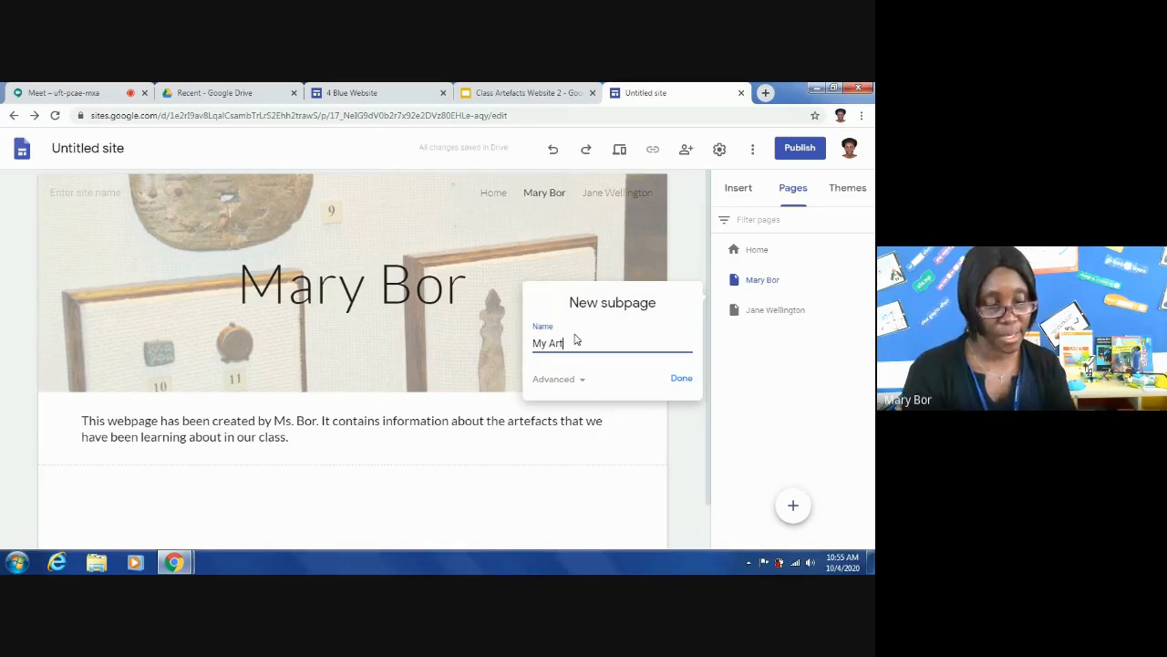
pyautogui.write('efacts')
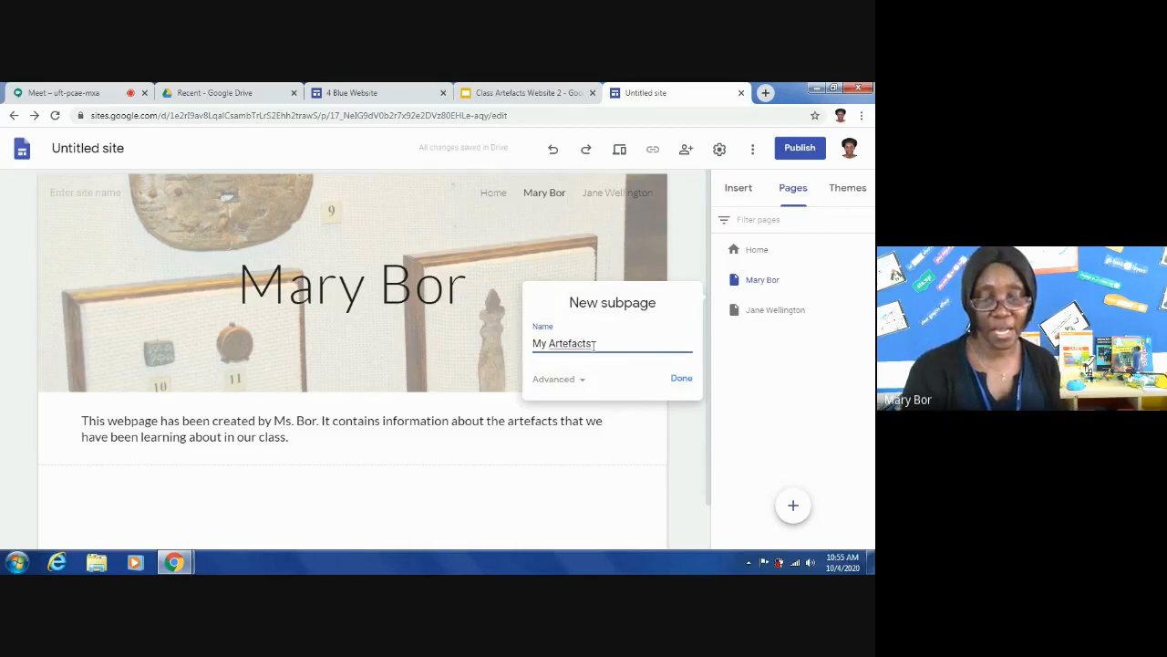
pyautogui.click(680, 378)
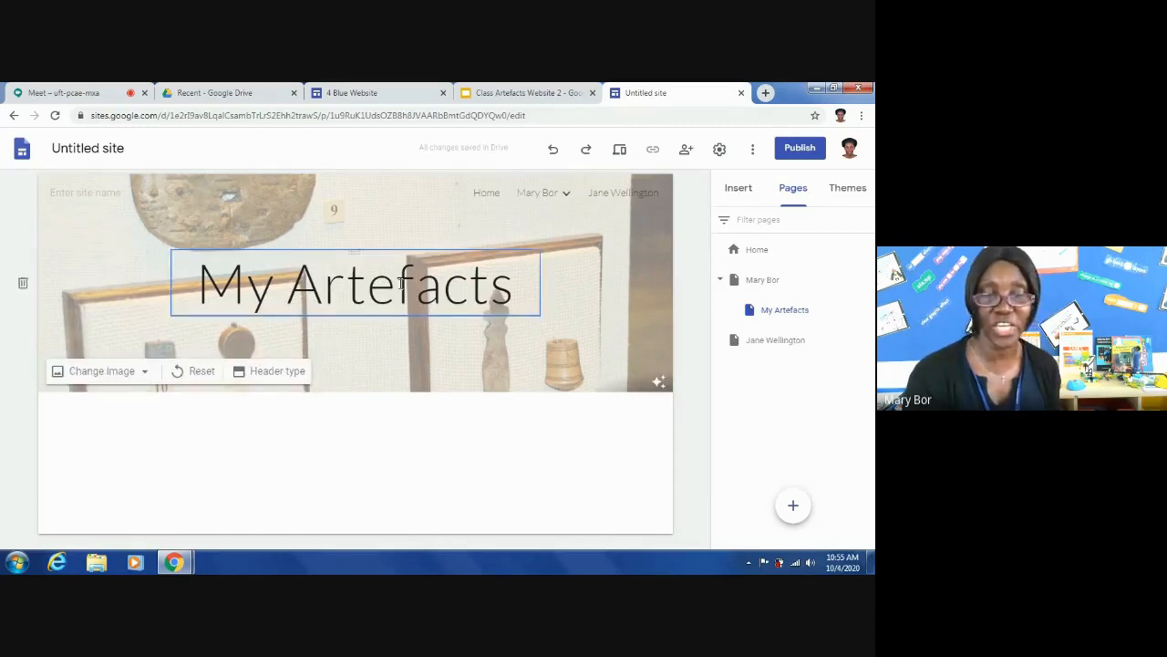
# - Examine how the new subpage is listed under the teacher's page in the site's navigation
pyautogui.moveTo(556, 205)
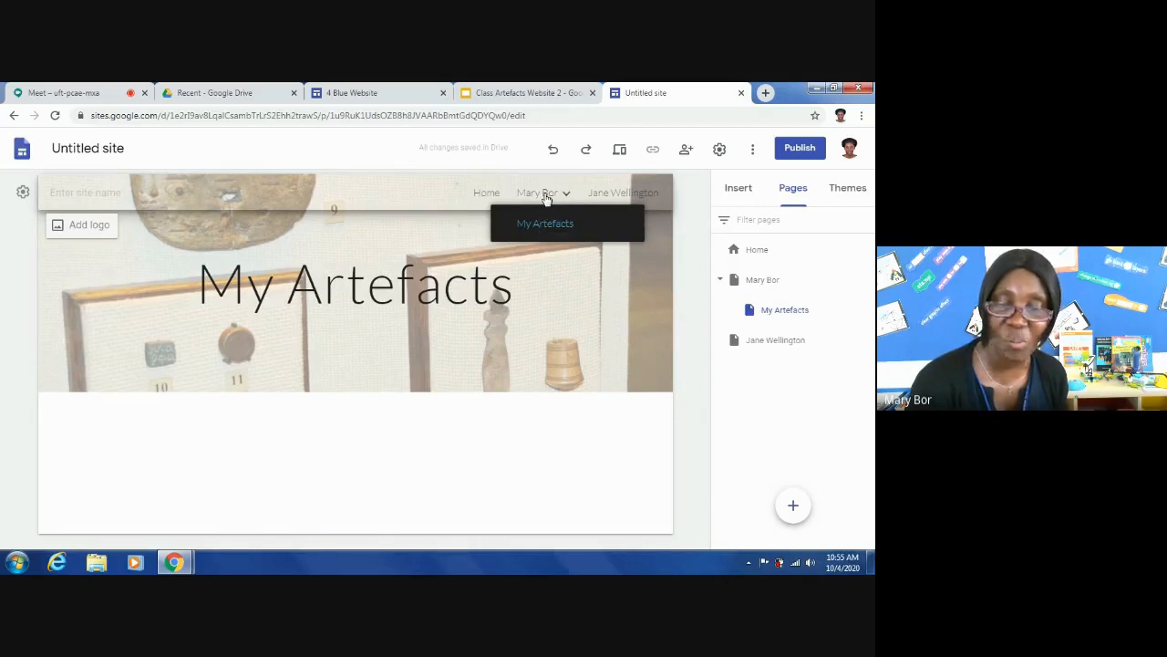
pyautogui.moveTo(544, 198); pyautogui.dragTo(560, 196)
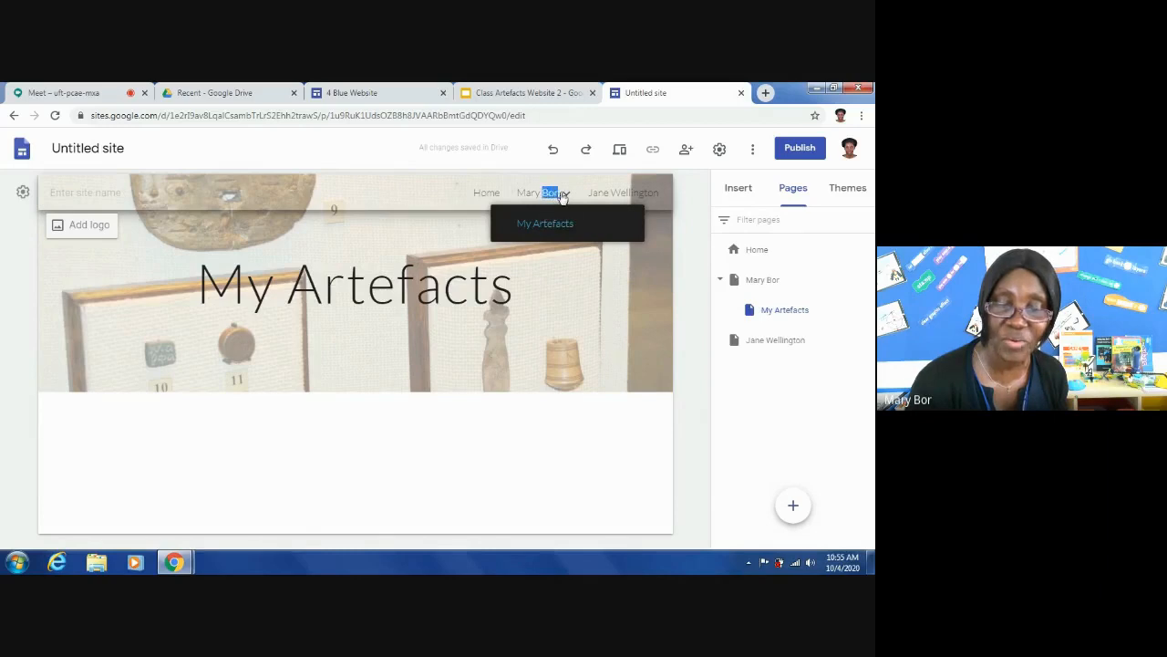
pyautogui.click(567, 198)
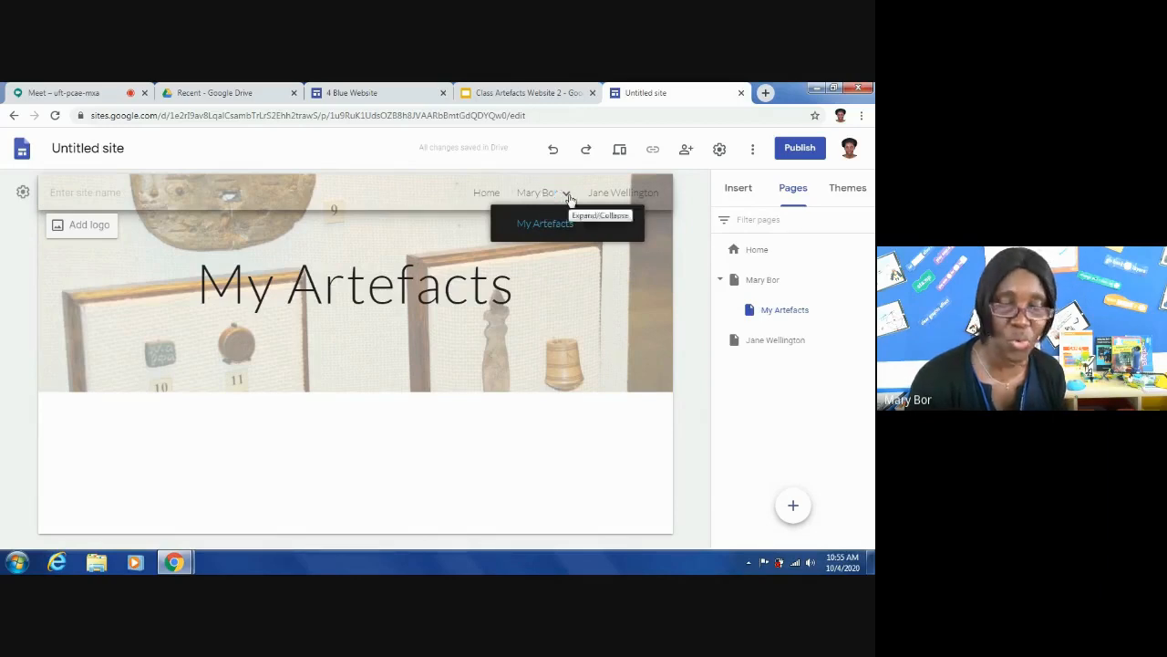
pyautogui.click(567, 197)
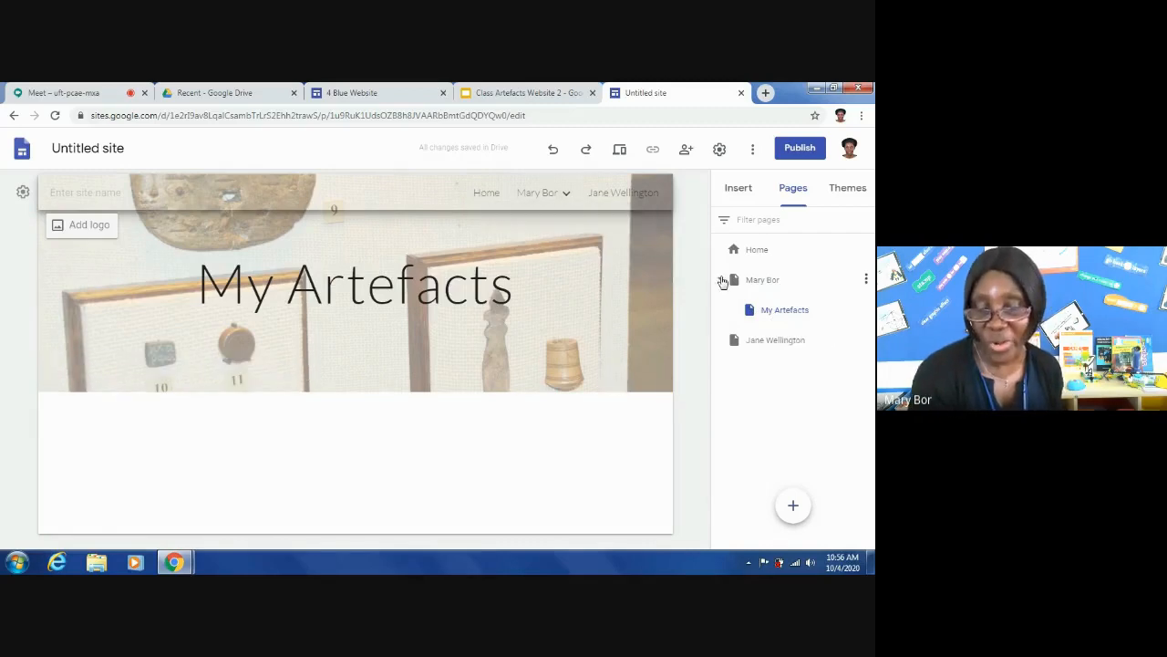
pyautogui.moveTo(537, 196)
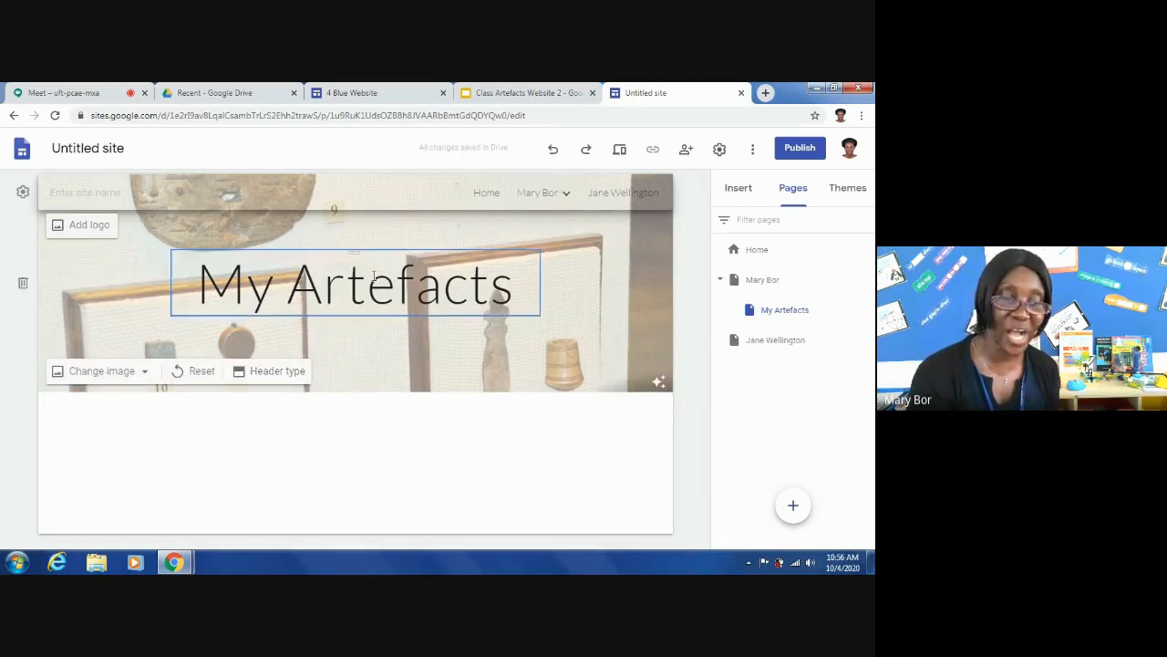
# - Insert the two-column layout with an image placeholder, heading and text in each column below the page header
pyautogui.click(735, 193)
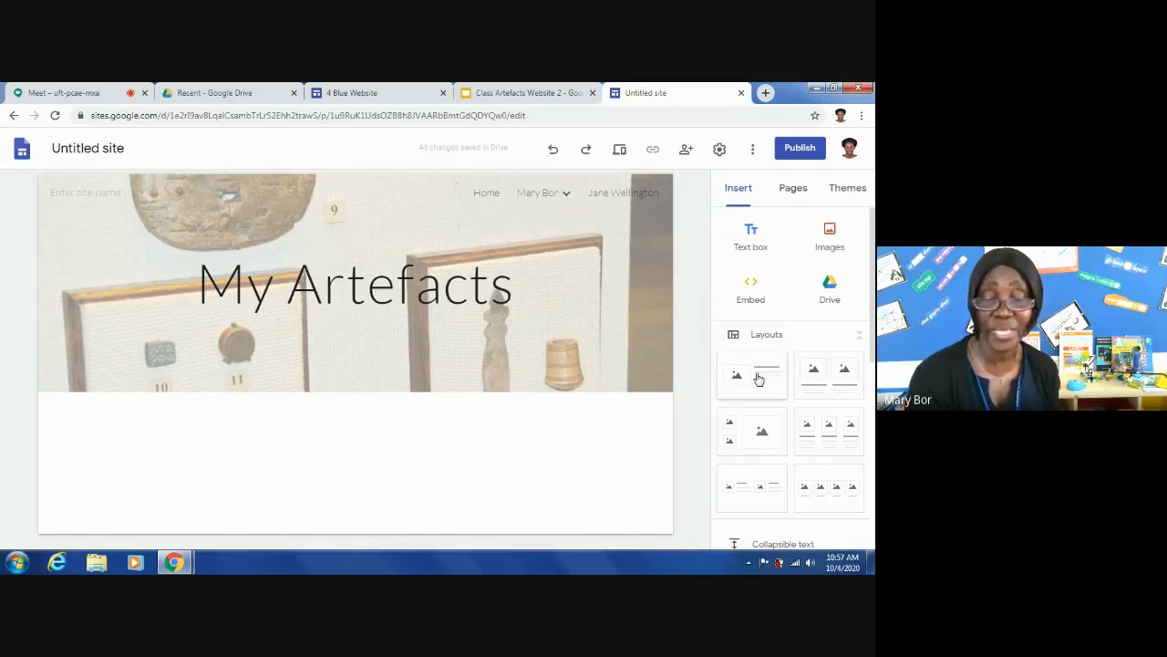
pyautogui.click(827, 389)
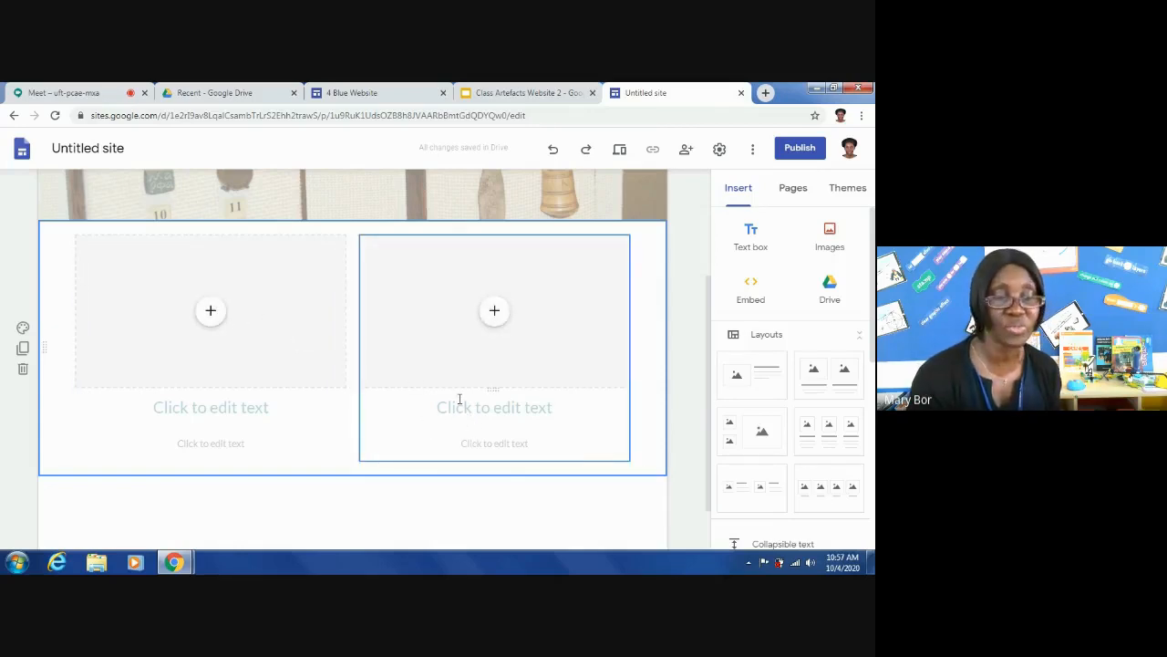
pyautogui.click(493, 313)
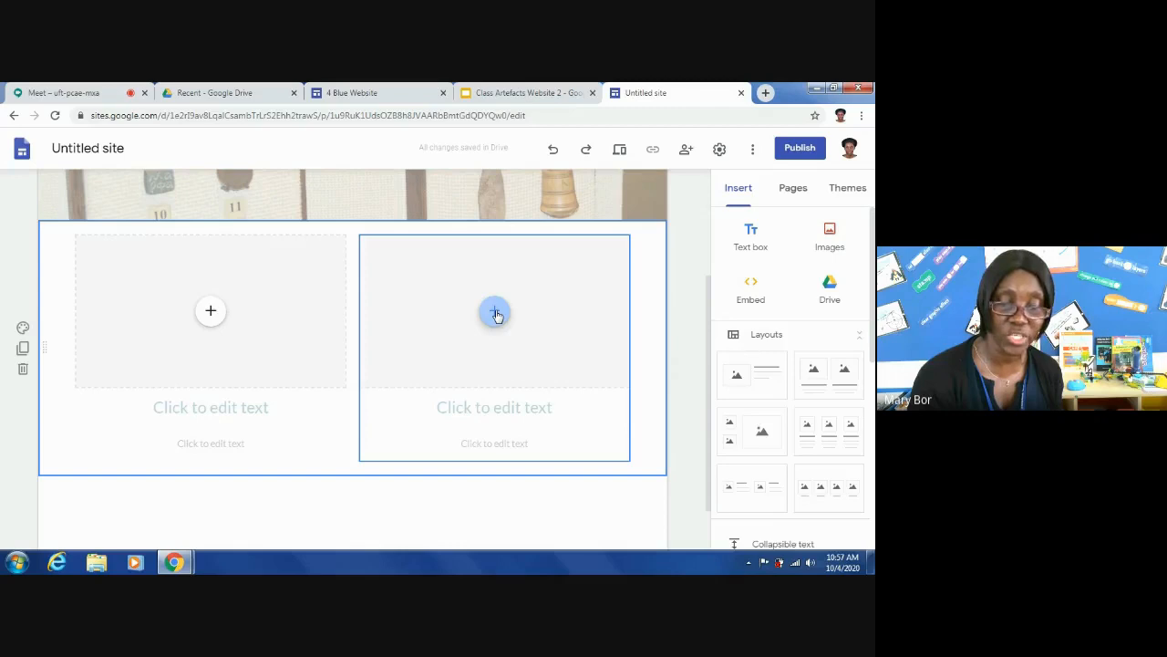
pyautogui.click(468, 421)
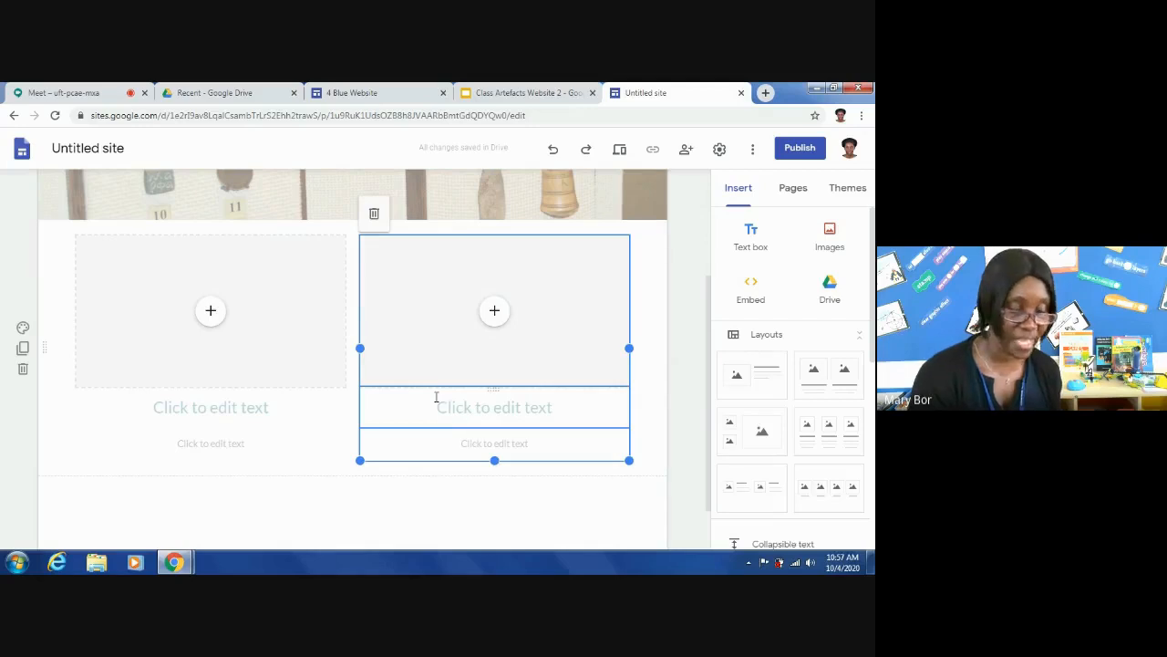
pyautogui.click(436, 396)
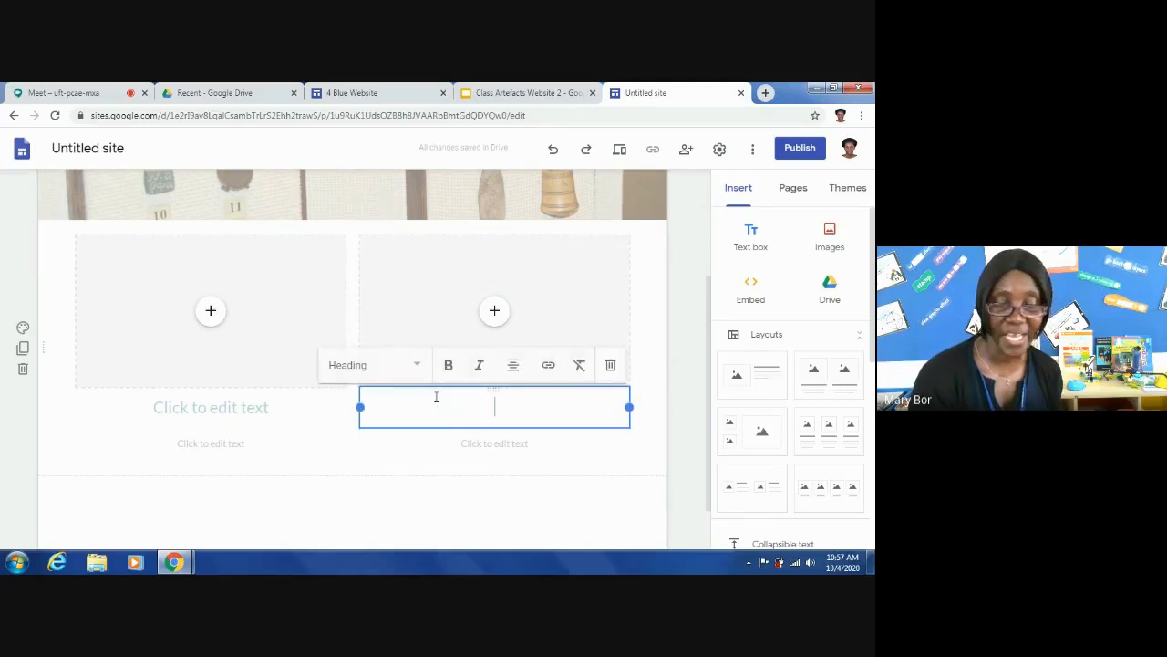
pyautogui.click(497, 324)
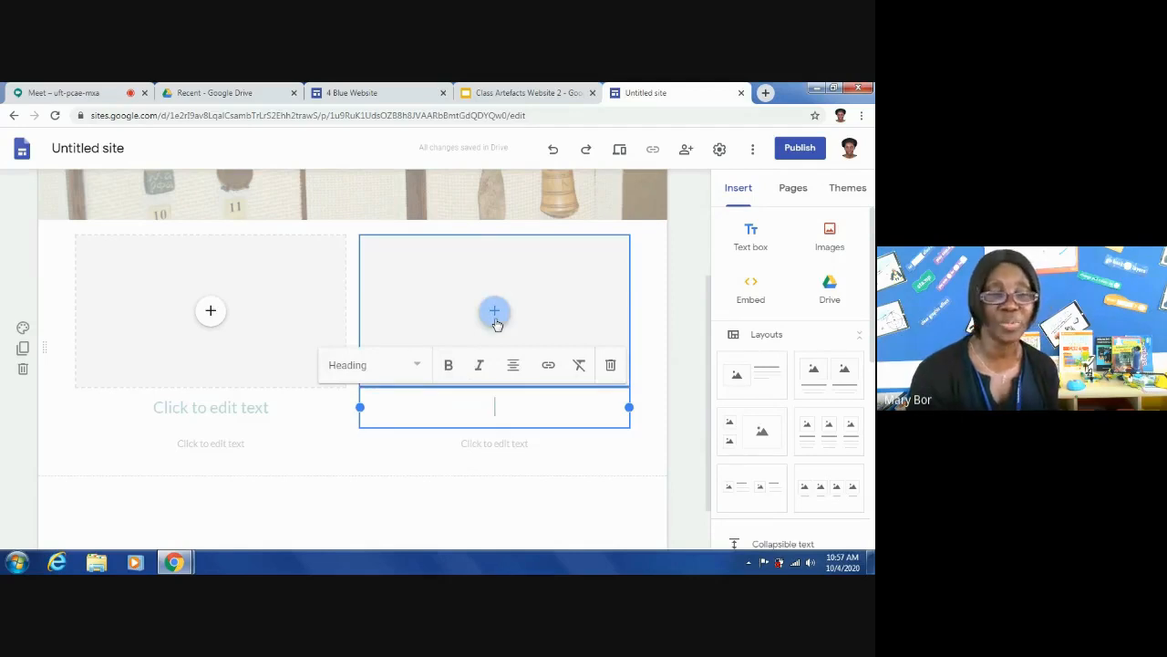
# - Search Google Images for "khanjar" and insert the picture of the sheathed dagger on a belt into the first column's image placeholder
pyautogui.click(211, 314)
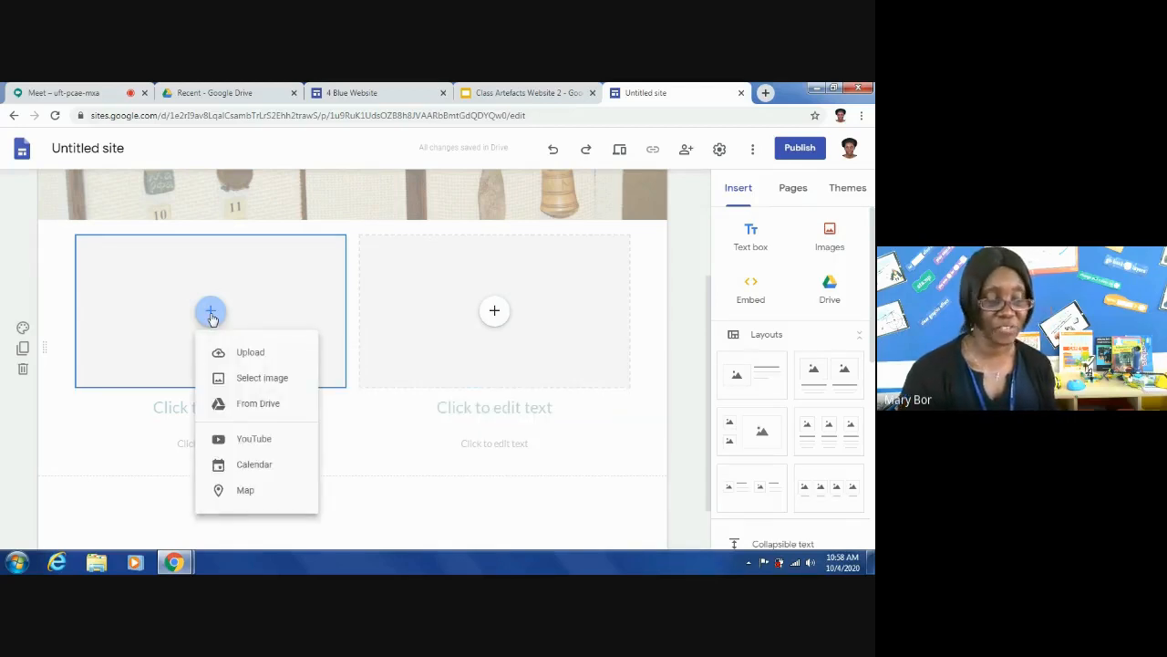
pyautogui.click(241, 380)
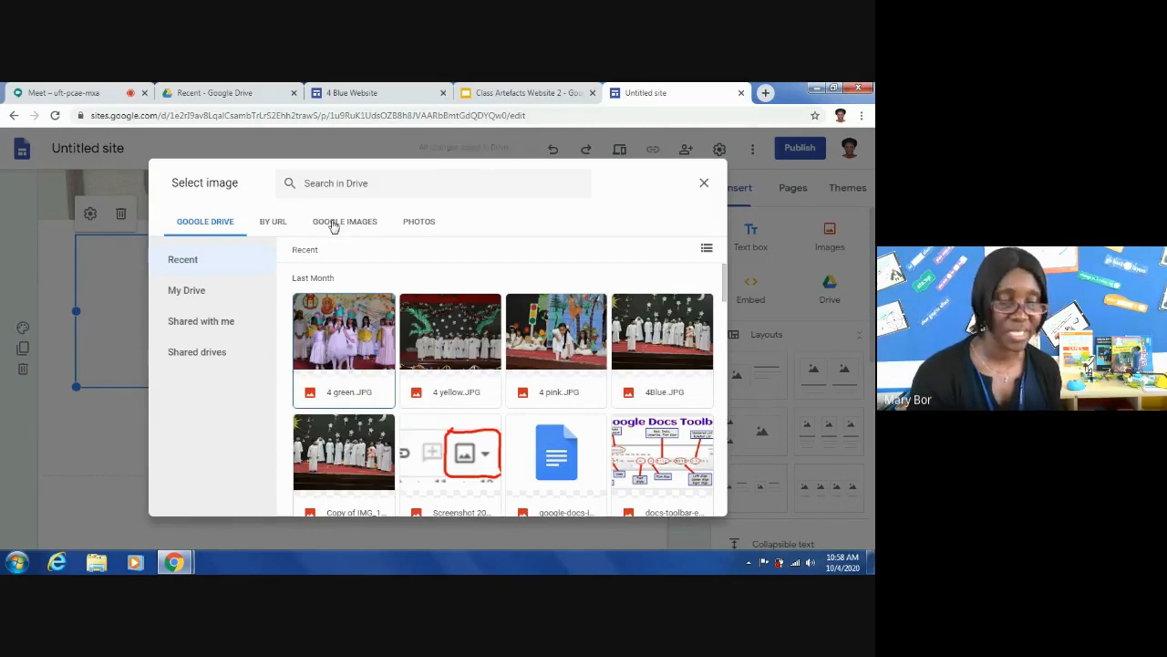
pyautogui.click(333, 227)
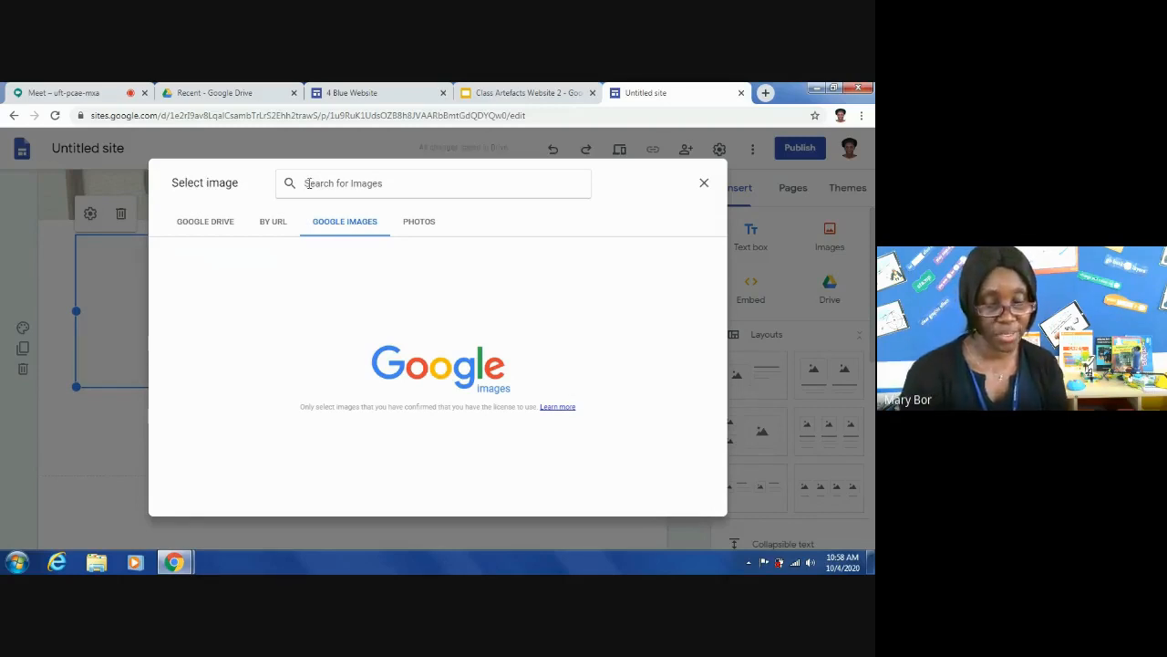
pyautogui.write('kha')
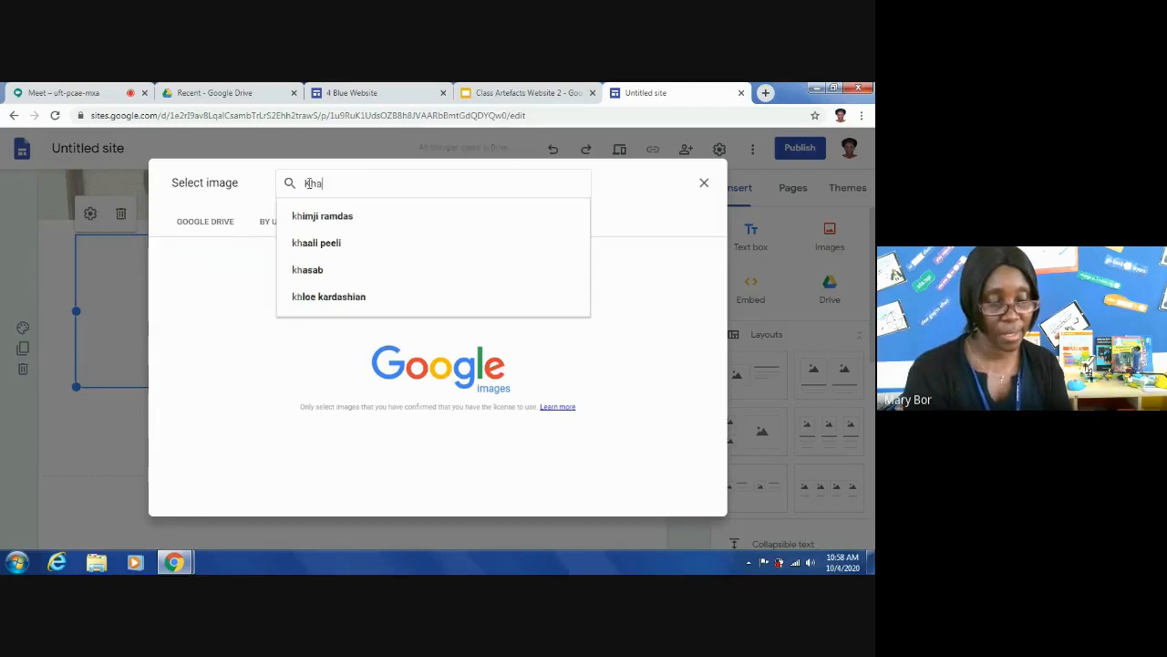
pyautogui.write('n')
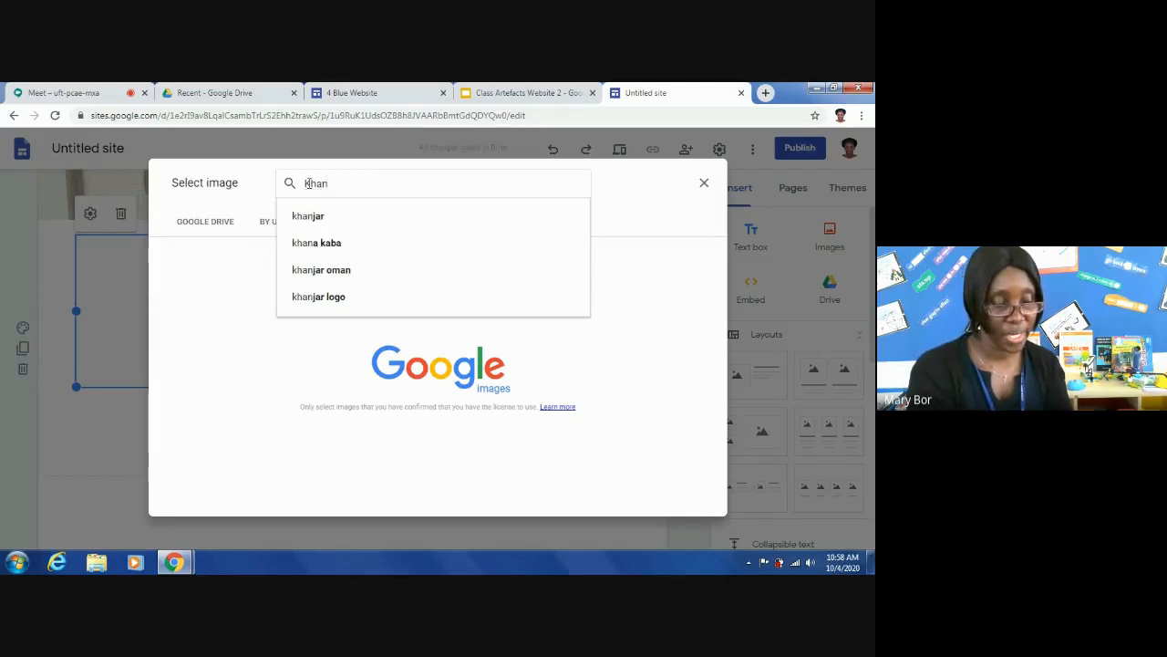
pyautogui.write('jar')
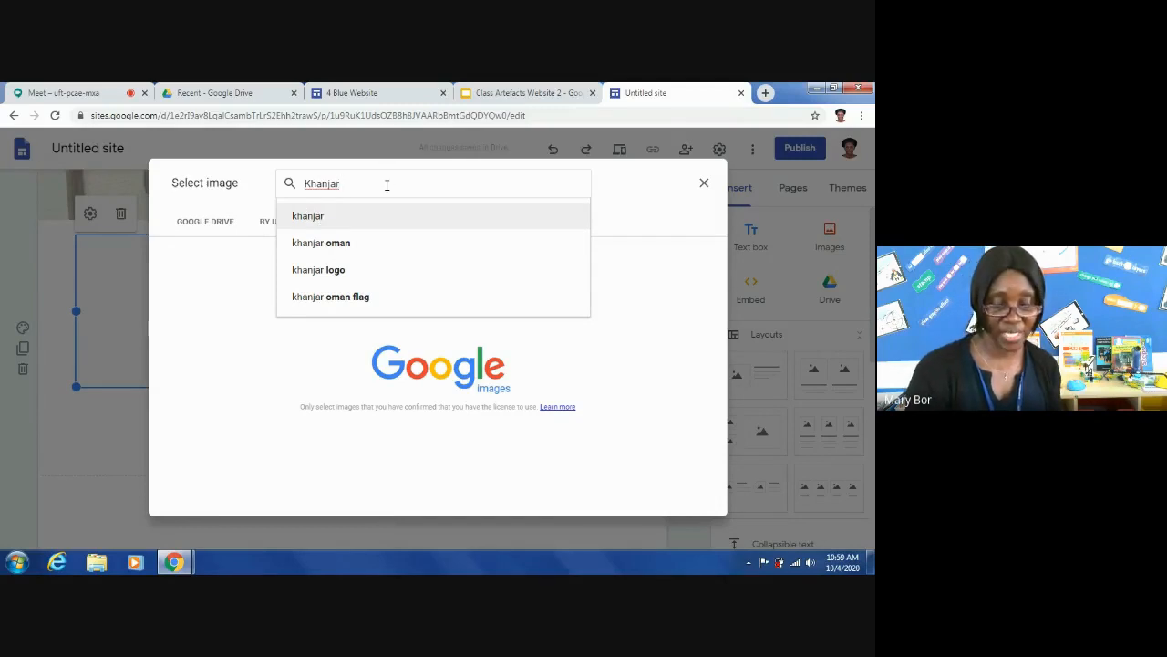
pyautogui.press('Return')
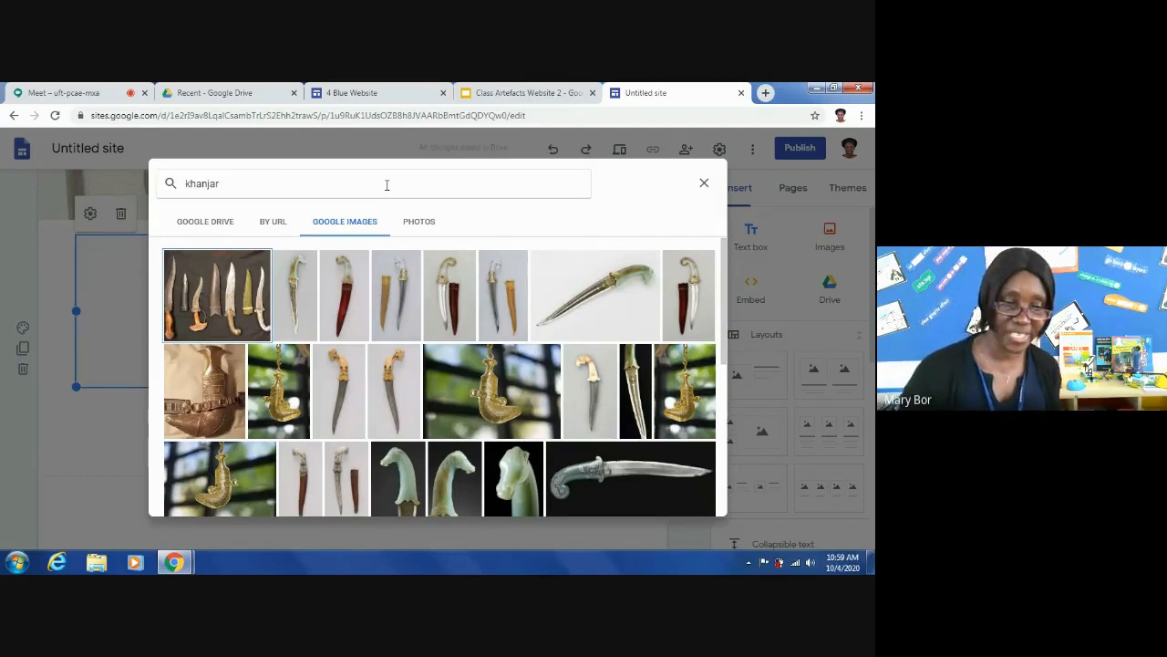
pyautogui.click(206, 379)
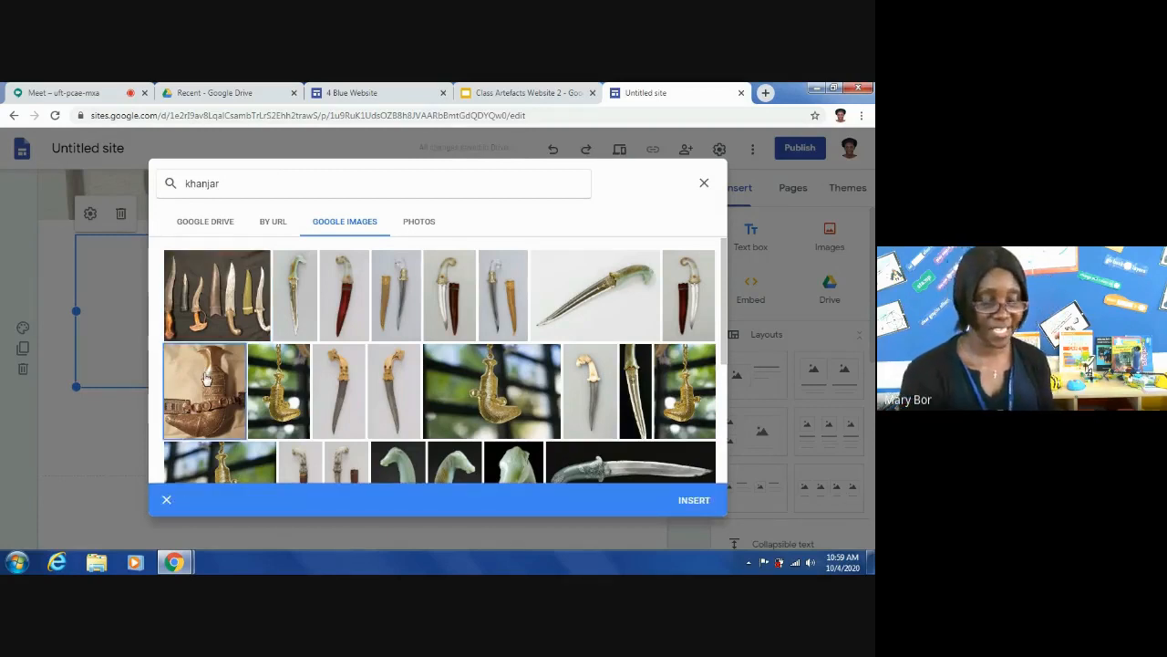
pyautogui.click(693, 501)
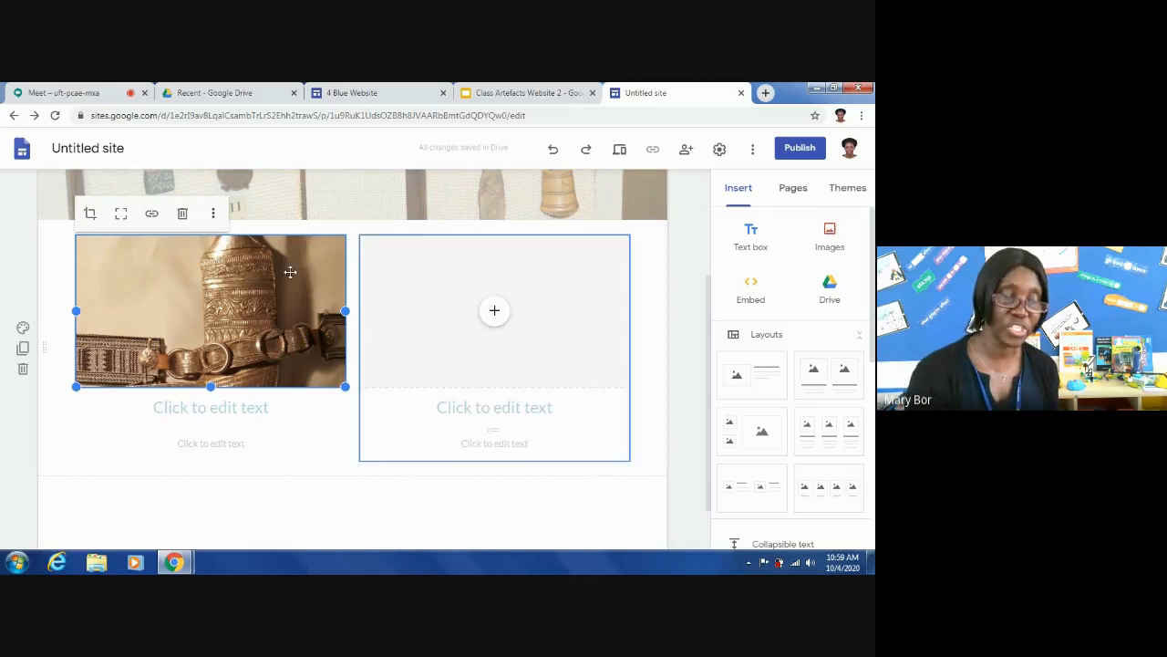
# - Enter "The Khanjar is an Omani artefact" as the heading below the khanjar image
pyautogui.click(162, 404)
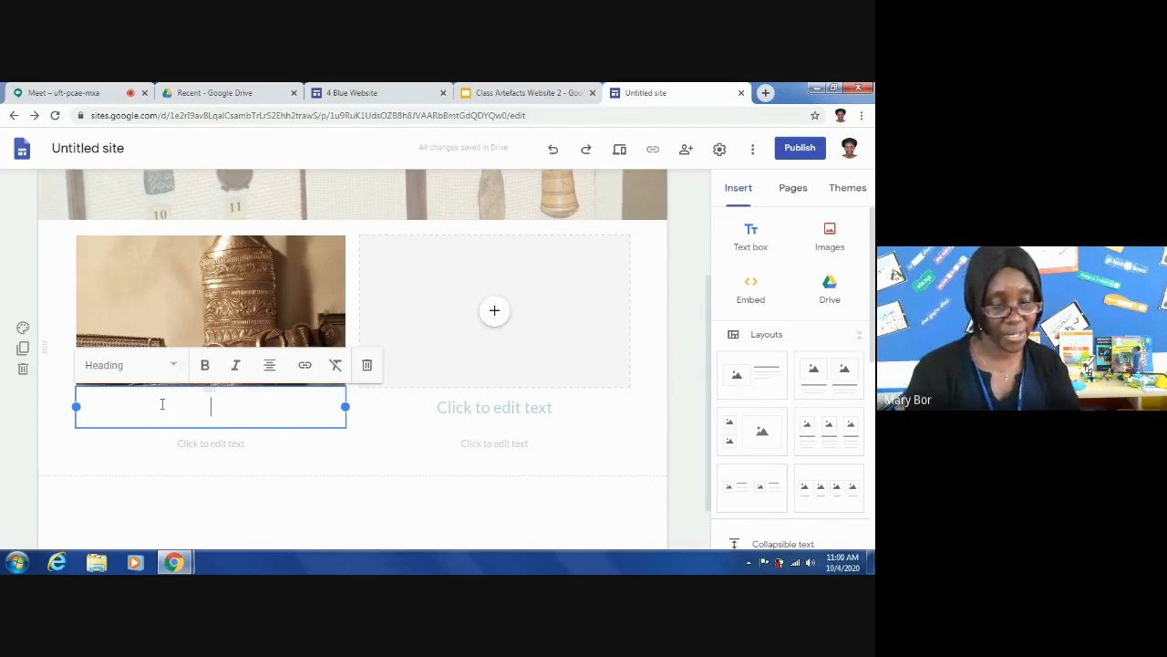
pyautogui.write('The')
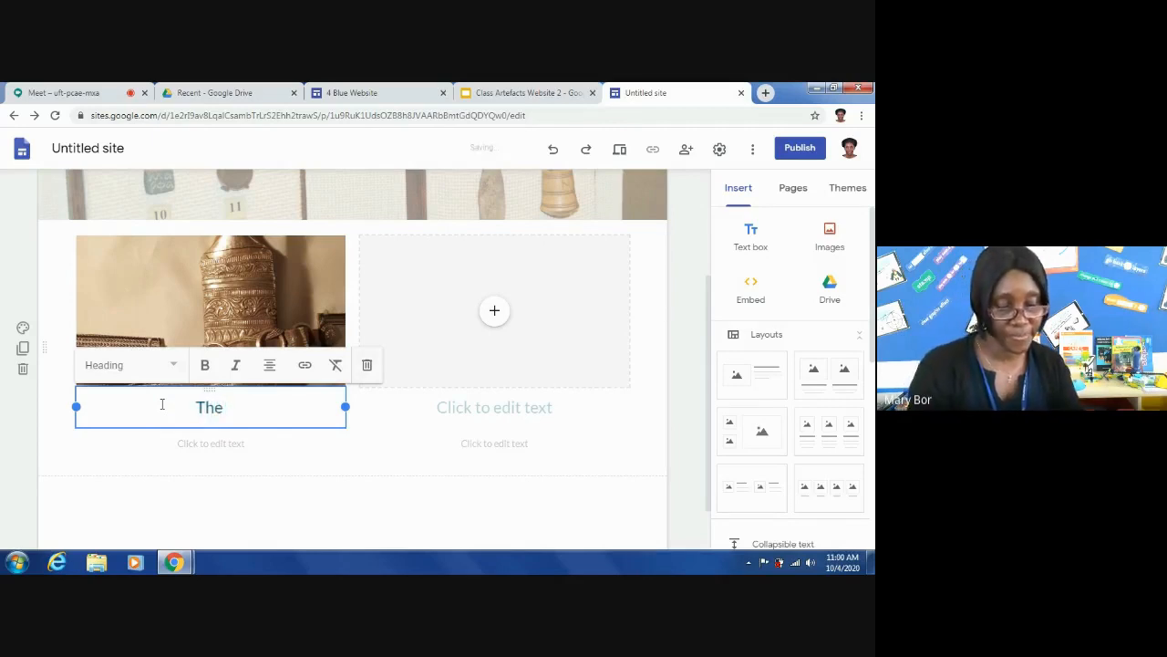
pyautogui.write(' l')
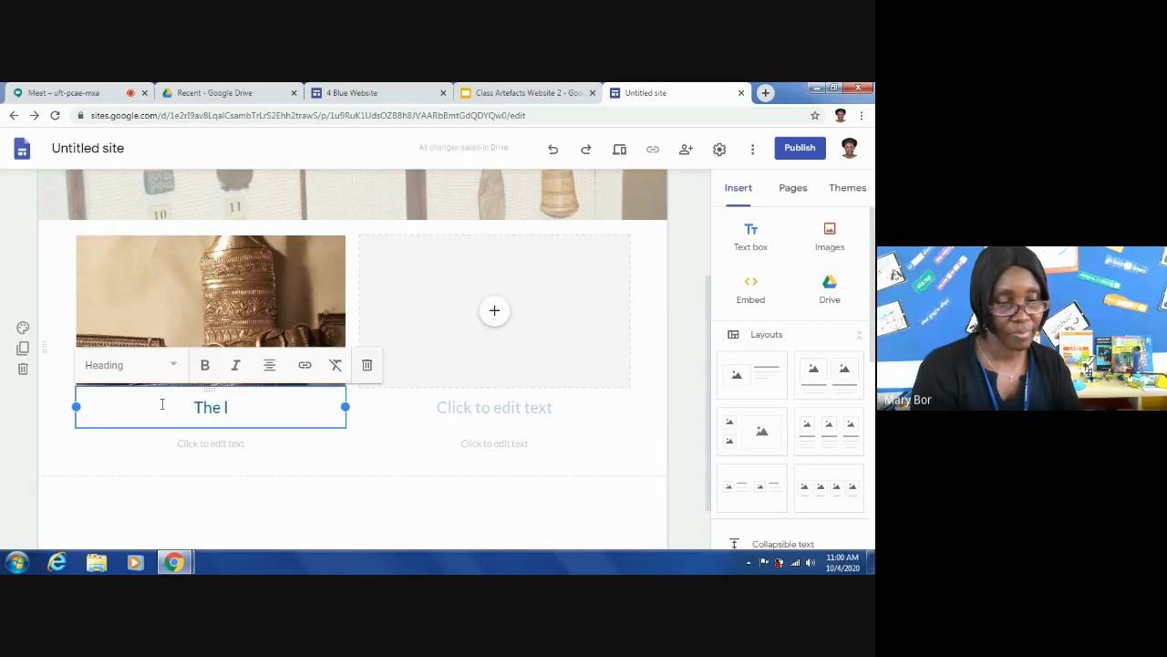
pyautogui.press('BackSpace')
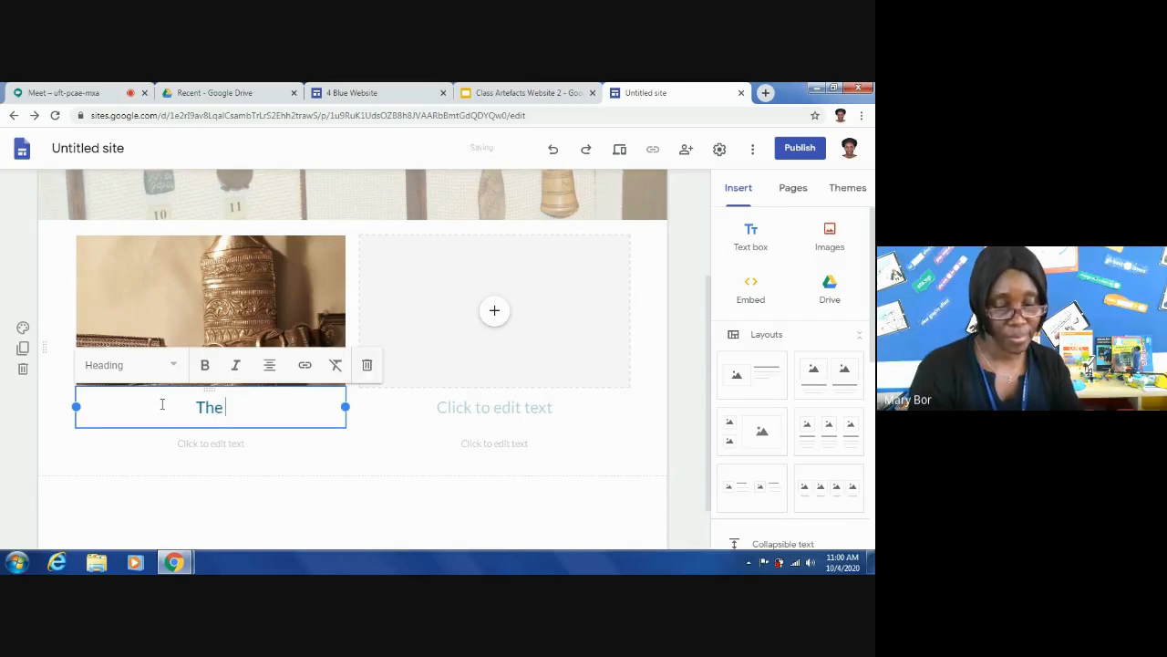
pyautogui.write('Khanjar ')
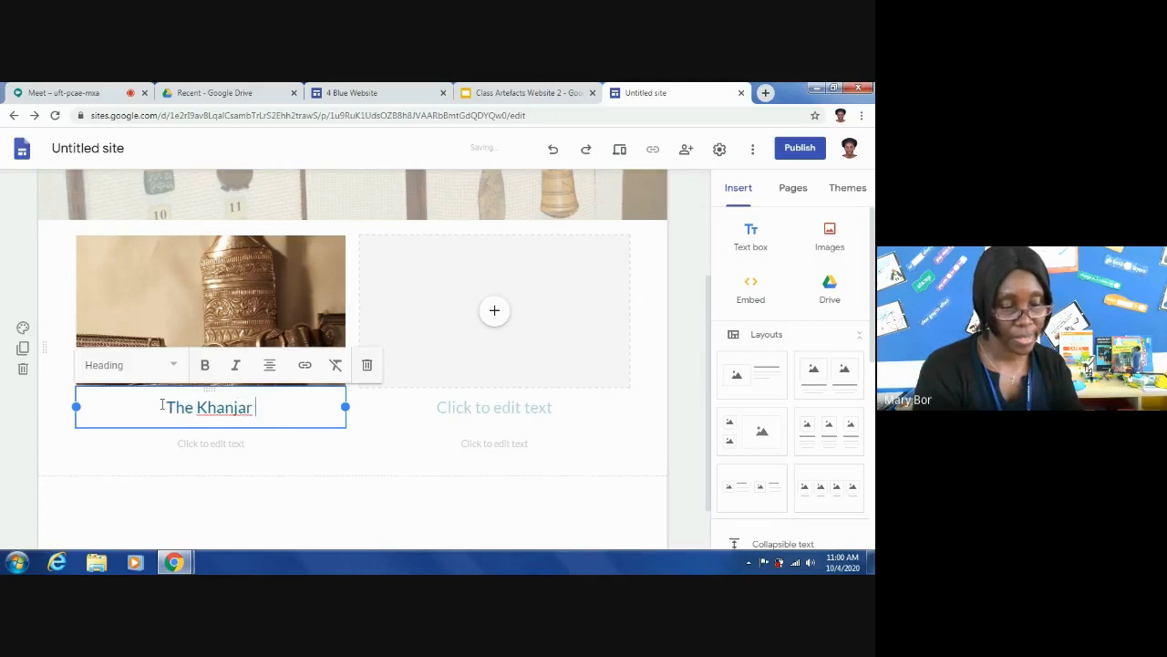
pyautogui.write('is an ')
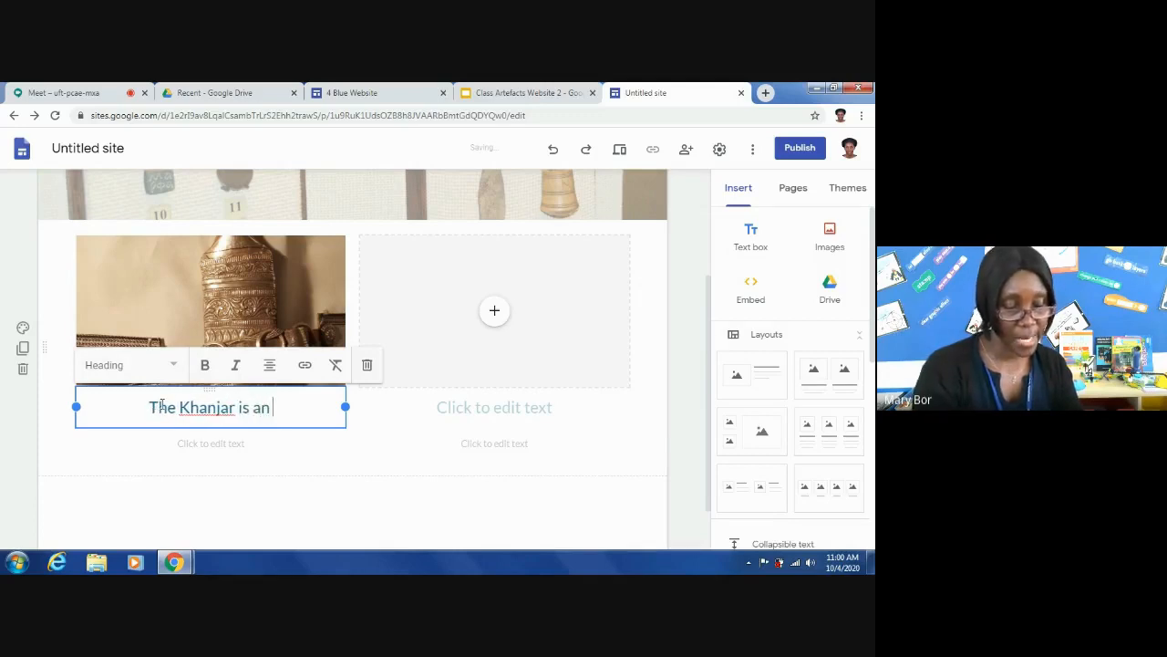
pyautogui.write('Om')
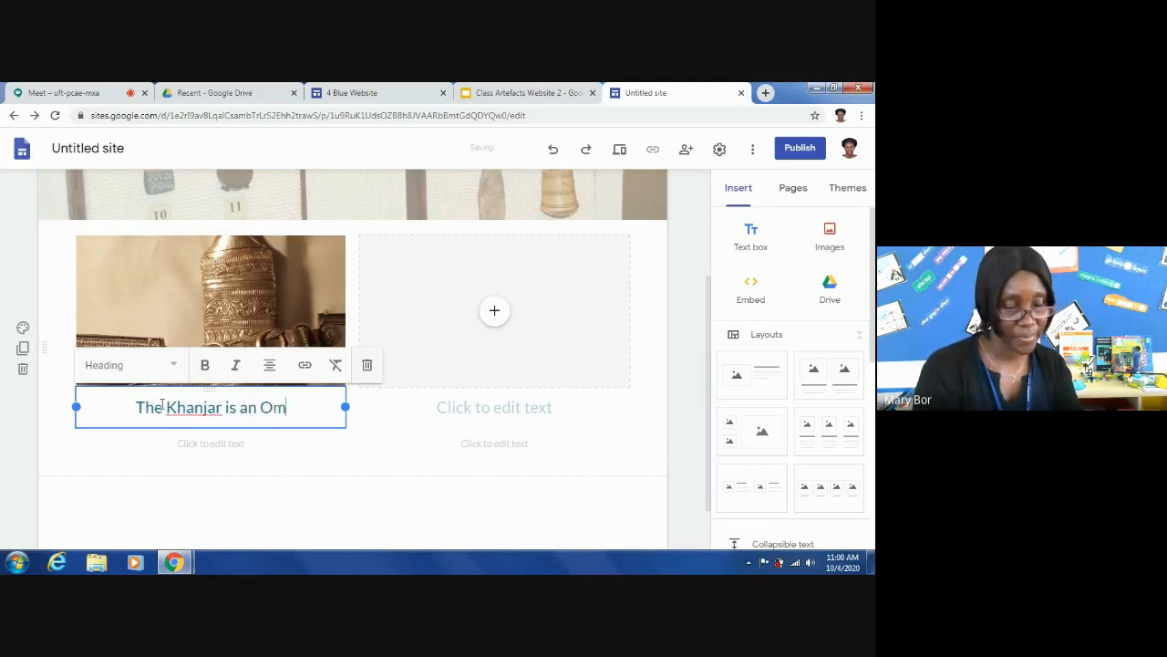
pyautogui.write('ani a')
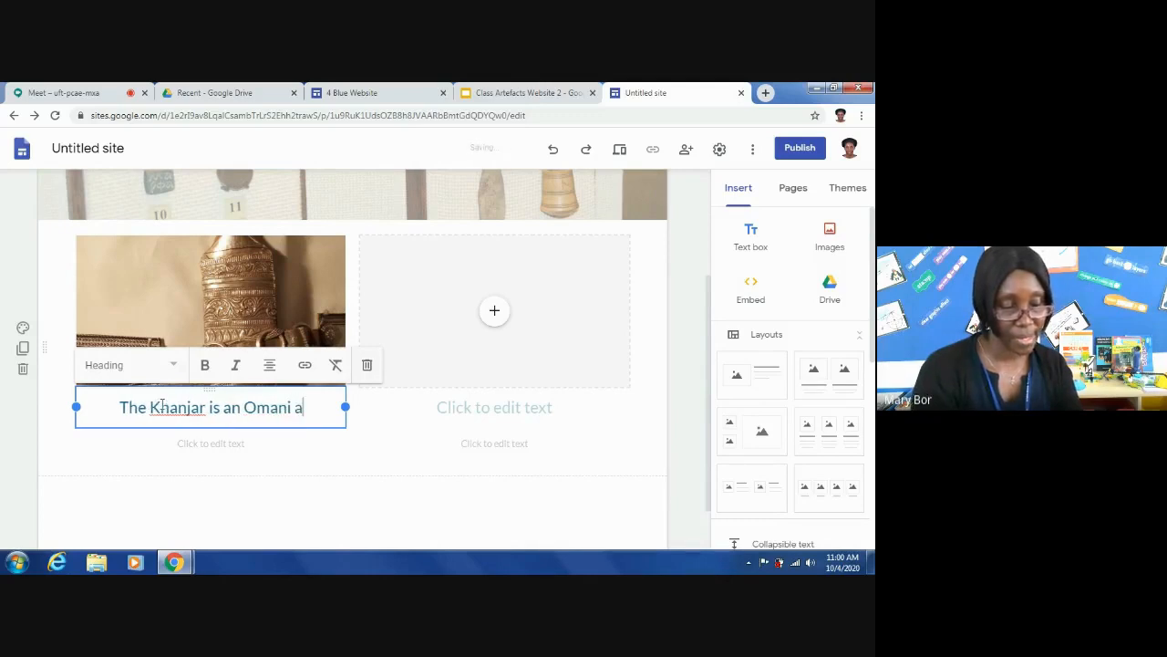
pyautogui.write('rtefact')
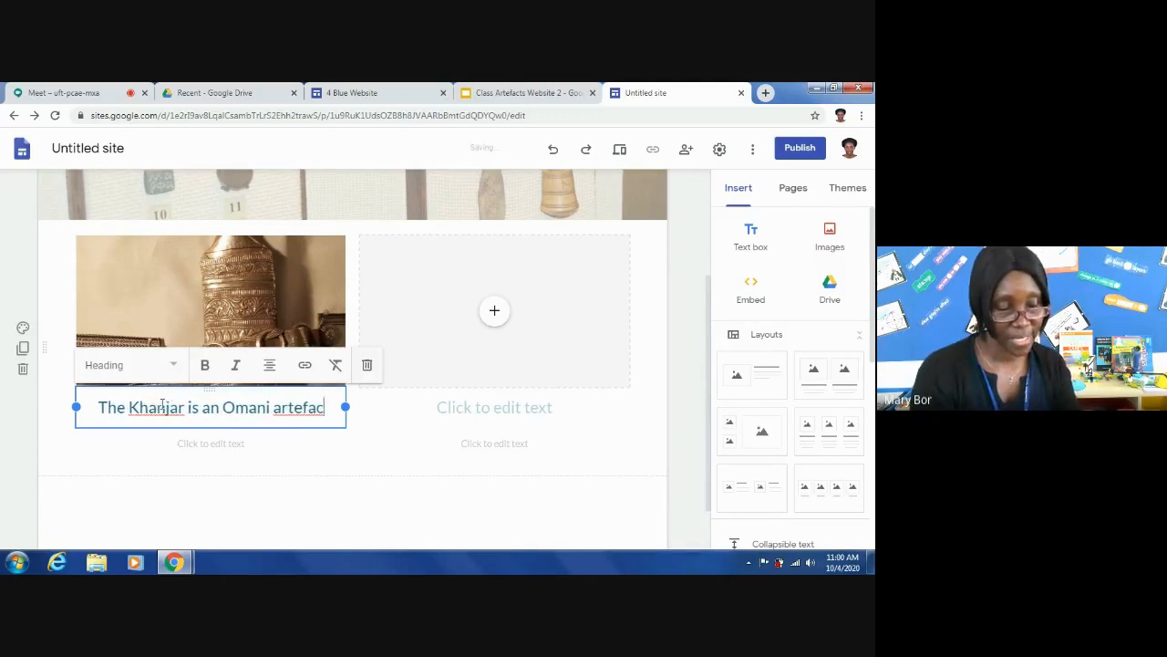